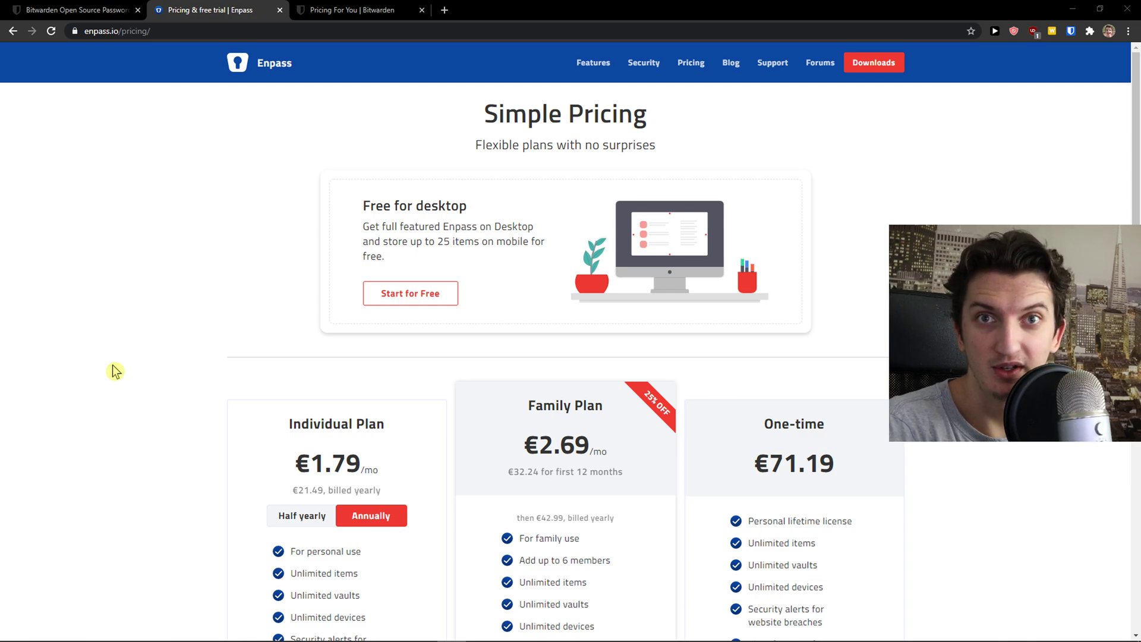
Review the Enpass pricing plans and highlight the sentence about storing up to 25 items on mobile.
scroll(115, 371, "down", 2)
scroll(114, 371, "up", 2)
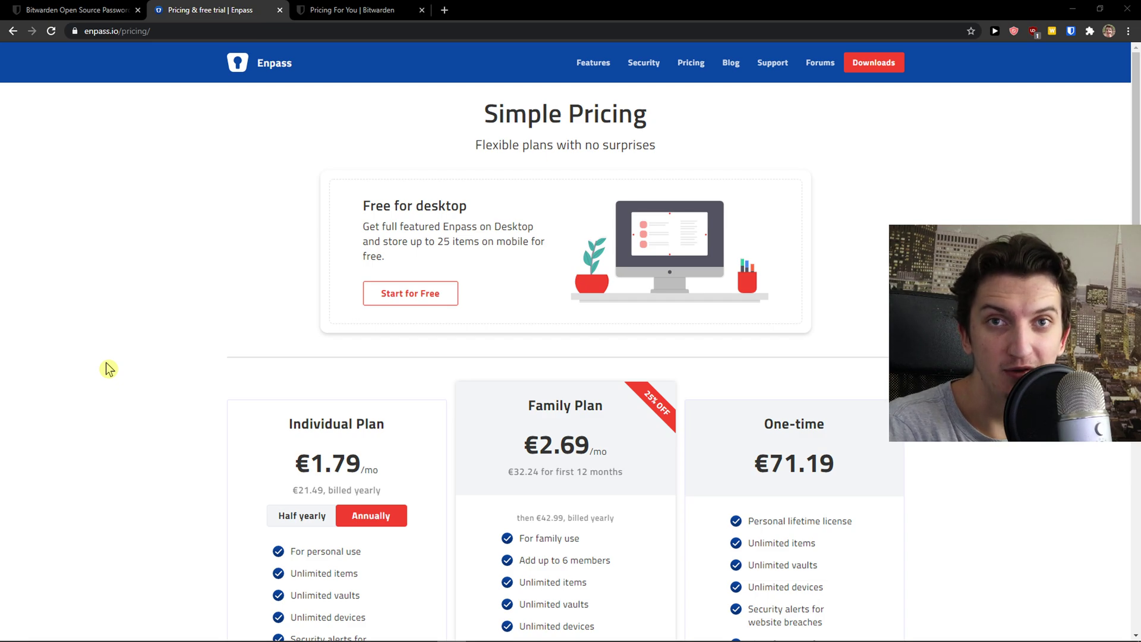
scroll(108, 370, "down", 3)
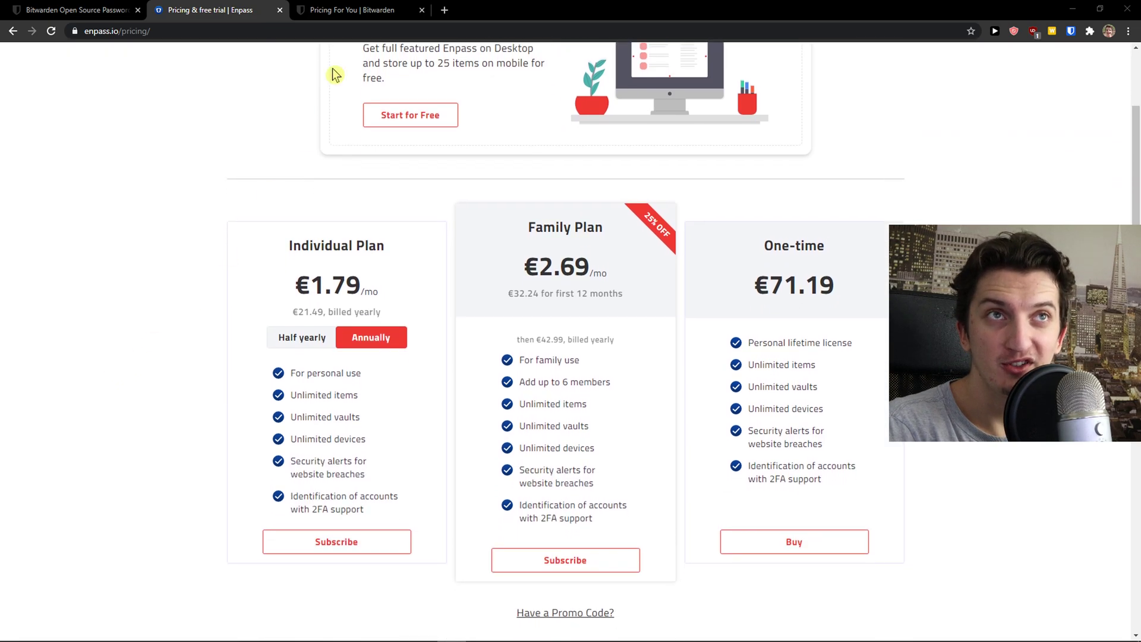
scroll(244, 179, "up", 3)
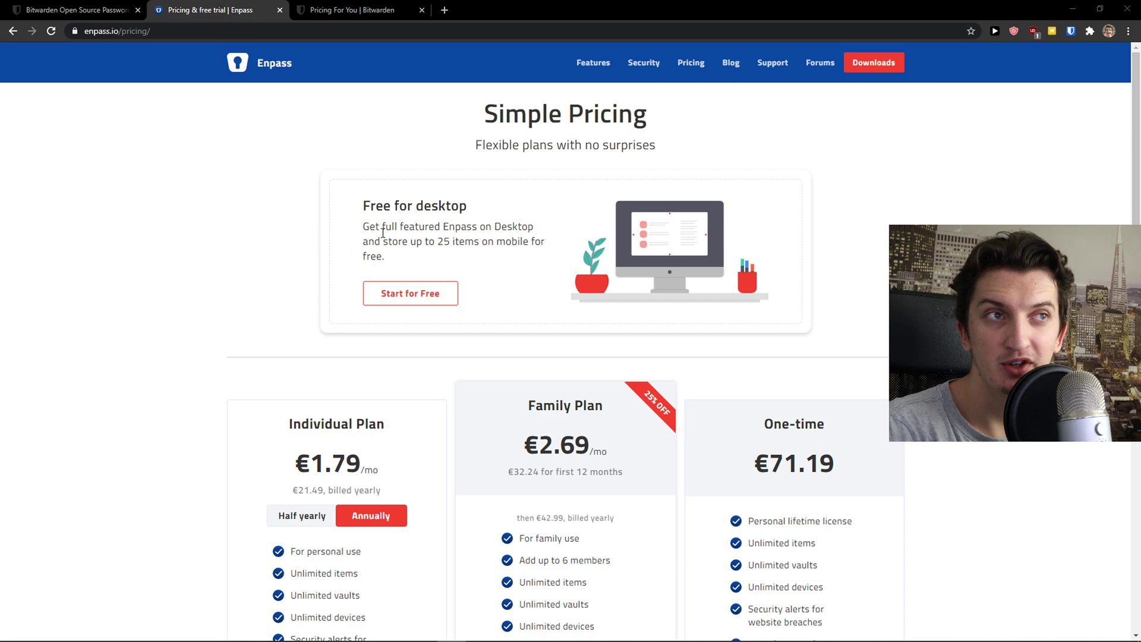
left_click_drag(364, 247, 392, 260)
In Bitwarden's Compare Individual Plans table, highlight the Shared Items and Sync all of your devices rows.
left_click(333, 10)
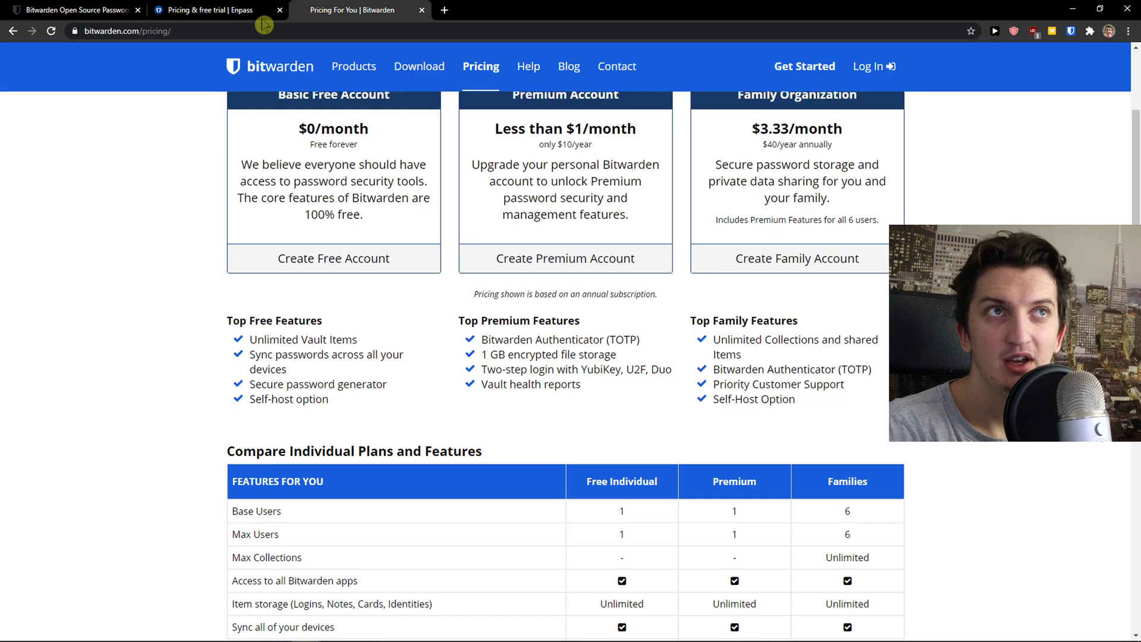
scroll(168, 330, "down", 1)
scroll(168, 331, "up", 3)
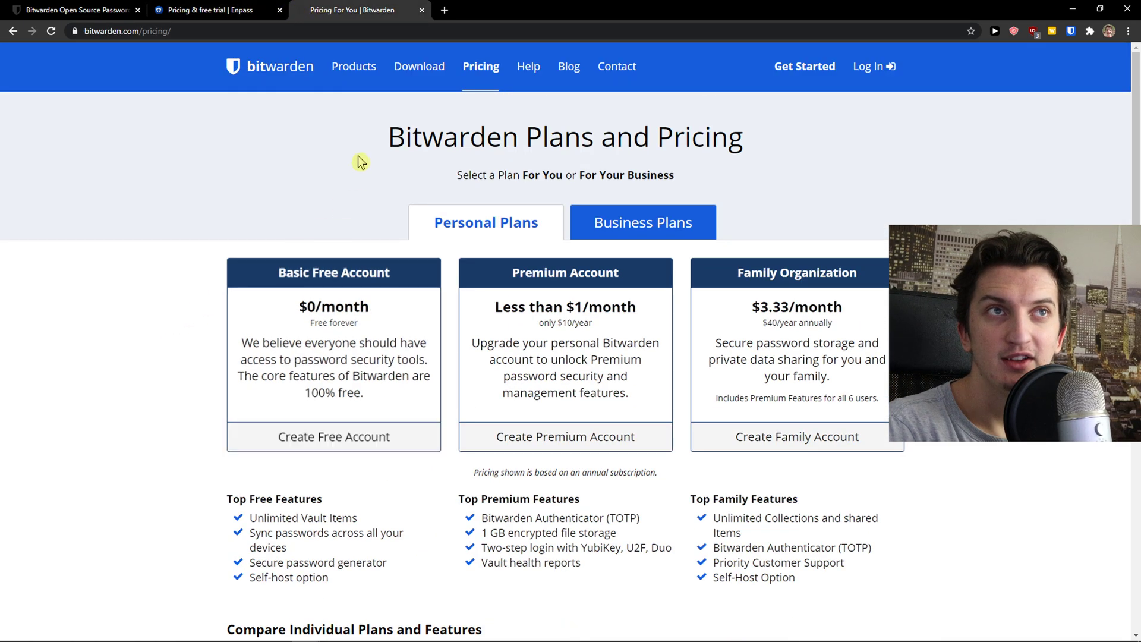
scroll(176, 380, "down", 8)
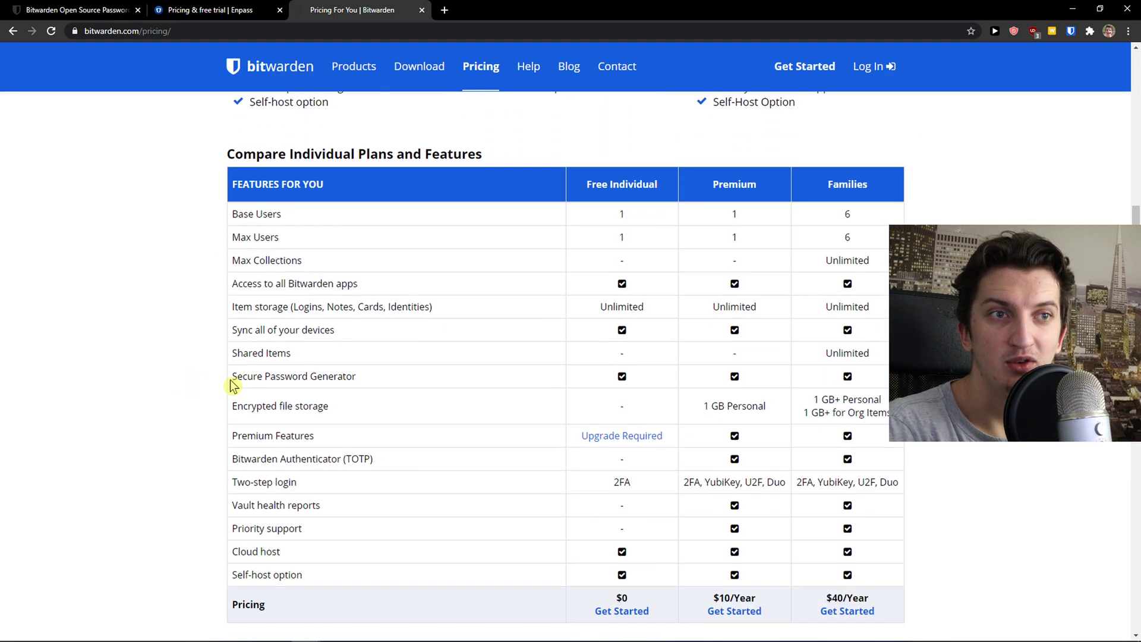
left_click_drag(230, 353, 346, 355)
left_click(346, 355)
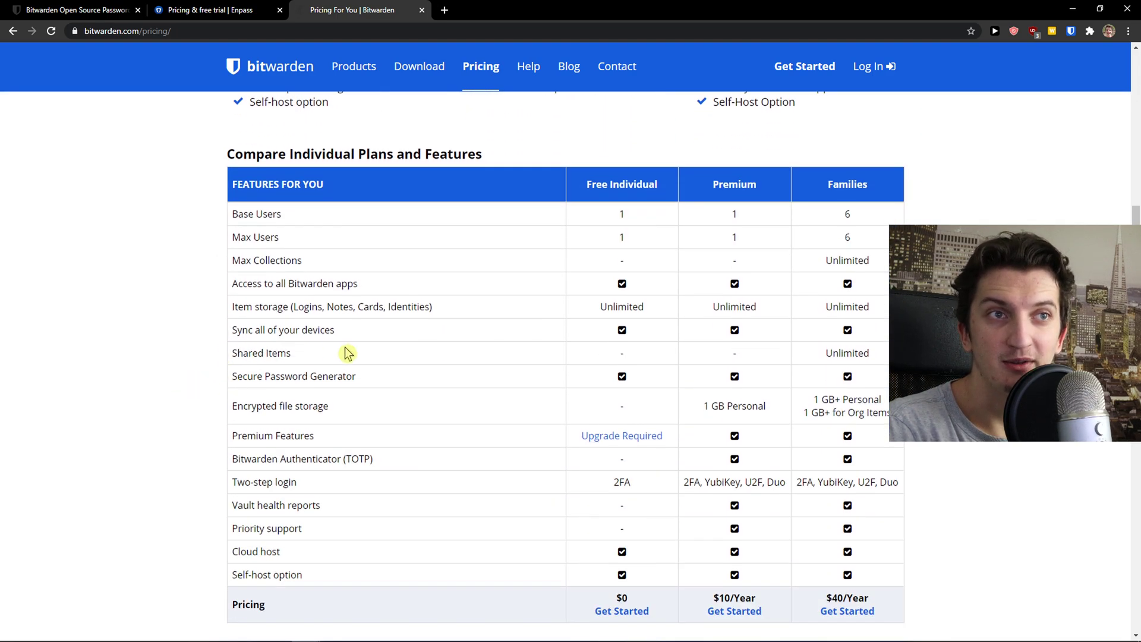
left_click_drag(231, 330, 359, 332)
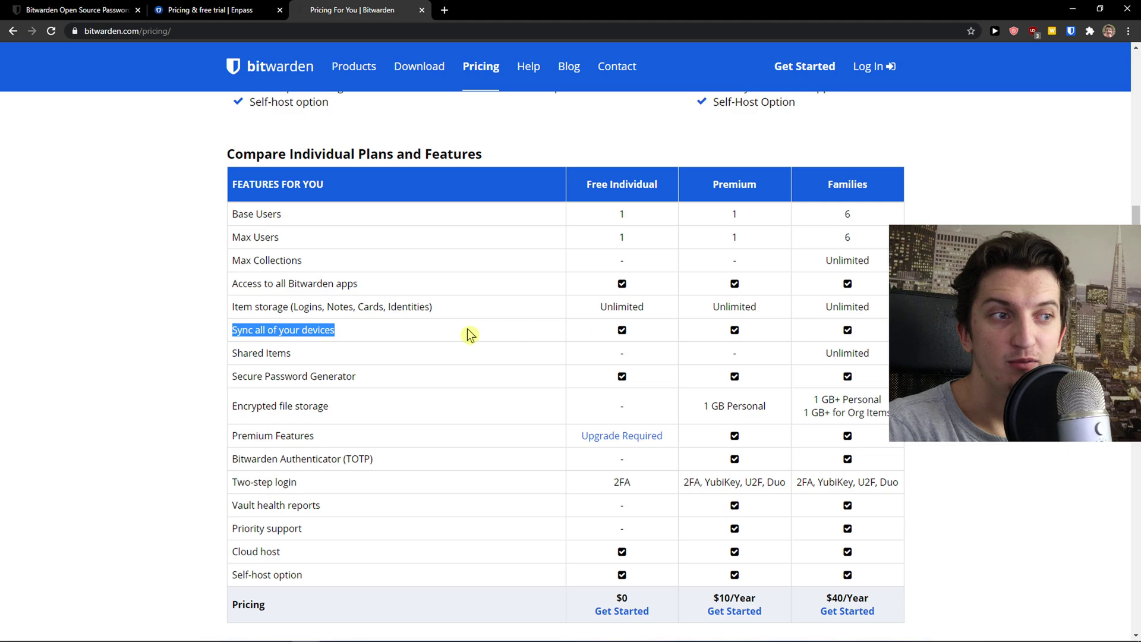
Compare the Enpass and Bitwarden pricing pages side by side, scrolling through each.
left_click(243, 9)
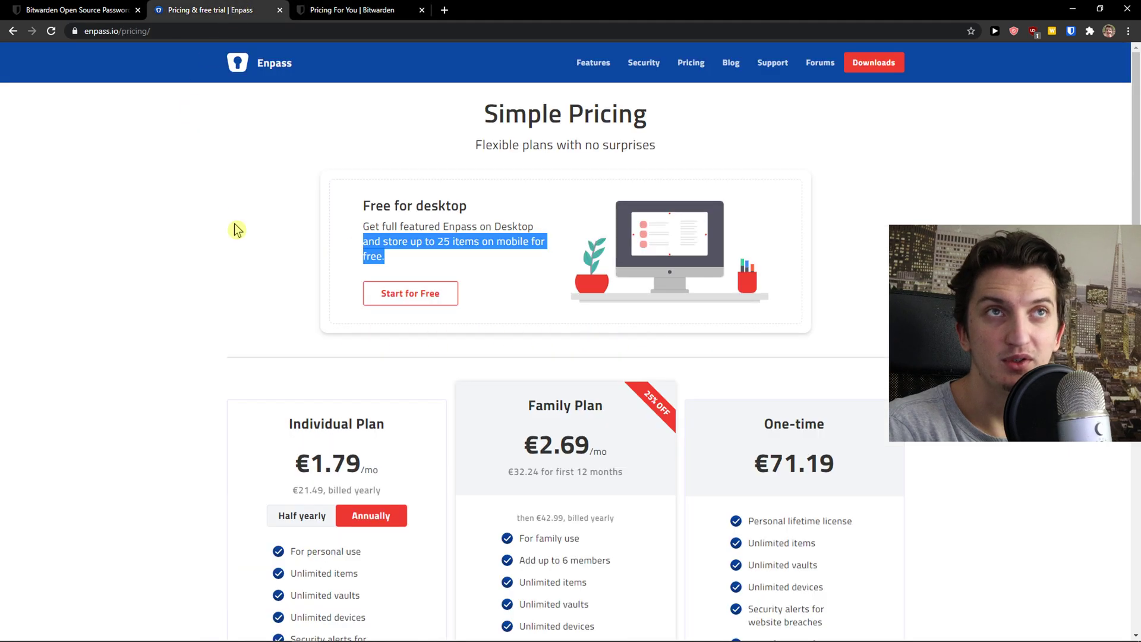
scroll(314, 277, "down", 2)
scroll(314, 277, "down", 1)
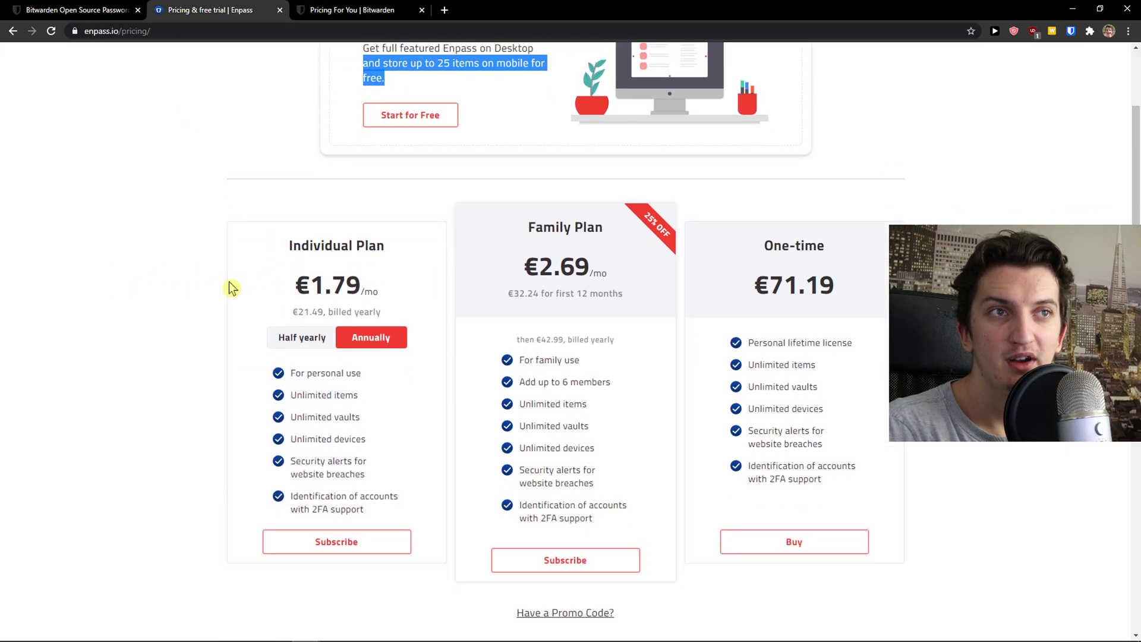
left_click(352, 10)
scroll(535, 223, "up", 6)
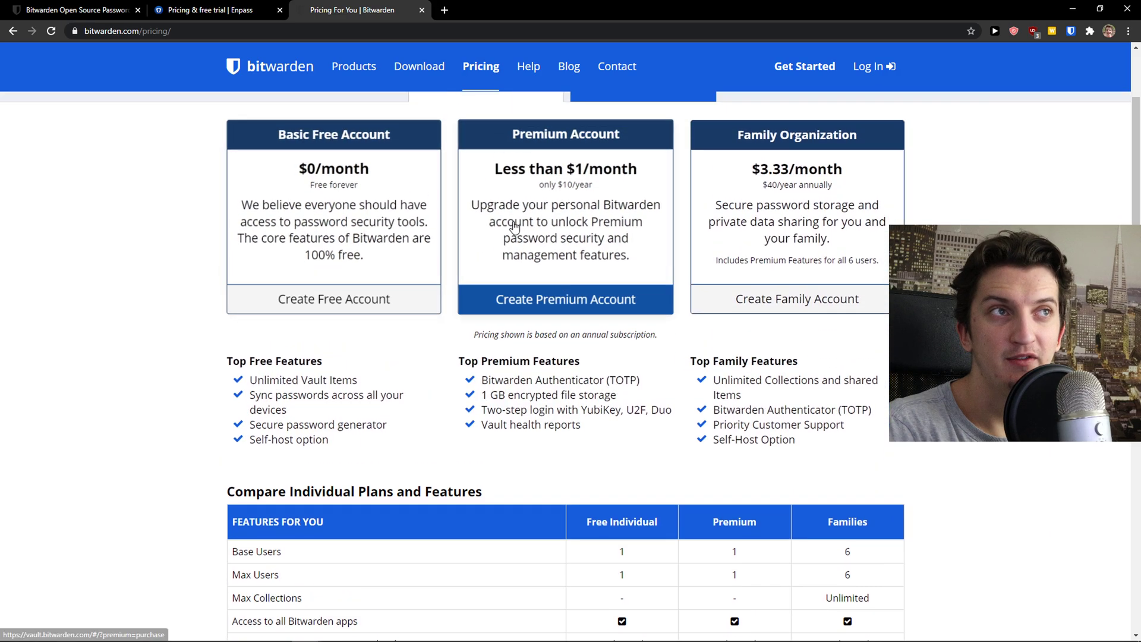
scroll(535, 223, "up", 1)
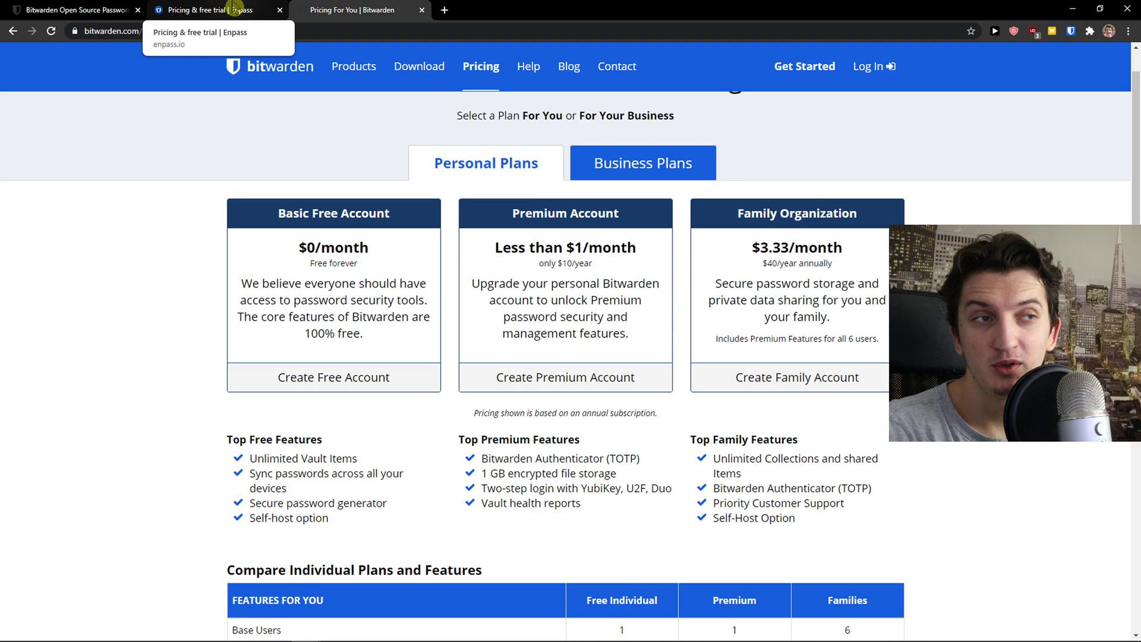
left_click(235, 10)
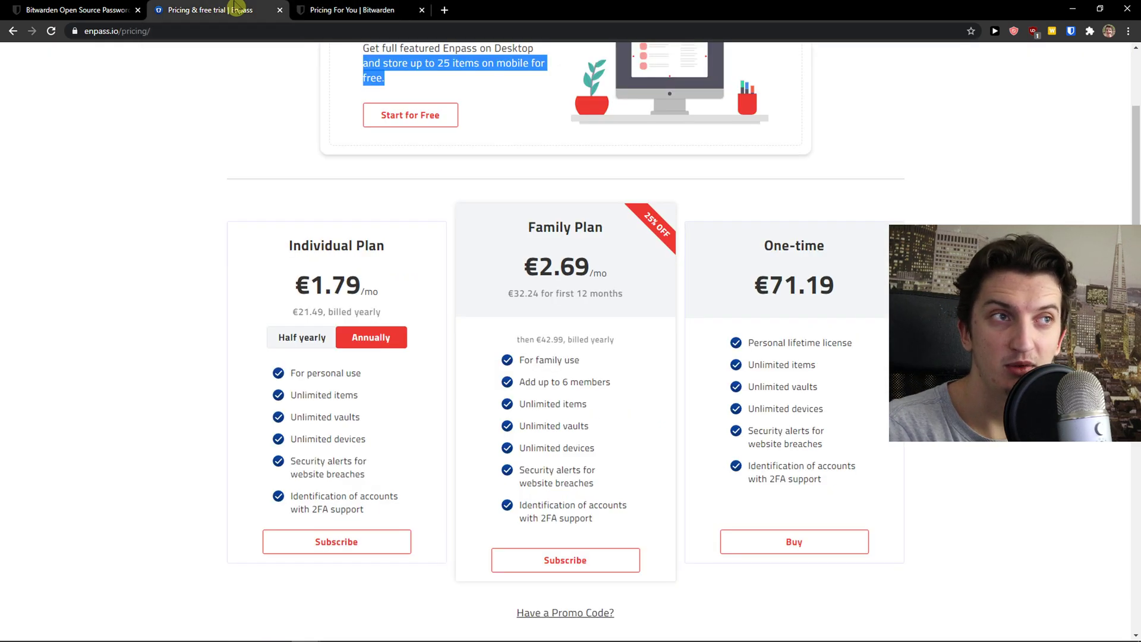
Show the Enpass Individual Plan's half-yearly price and highlight the €2.50/mo figure.
left_click(317, 342)
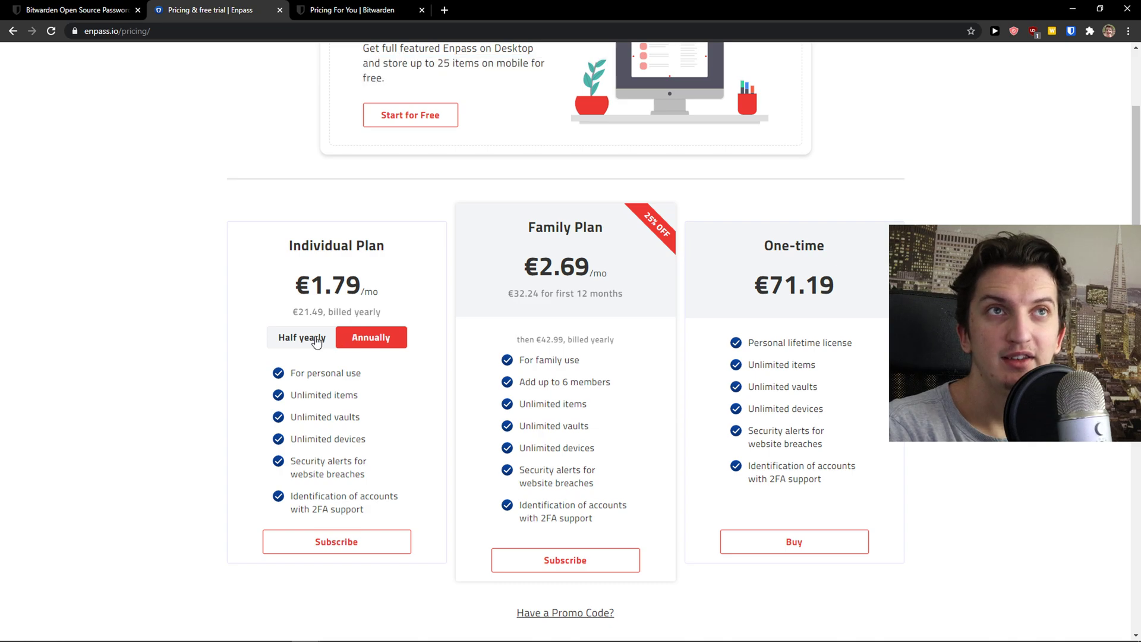
left_click(348, 339)
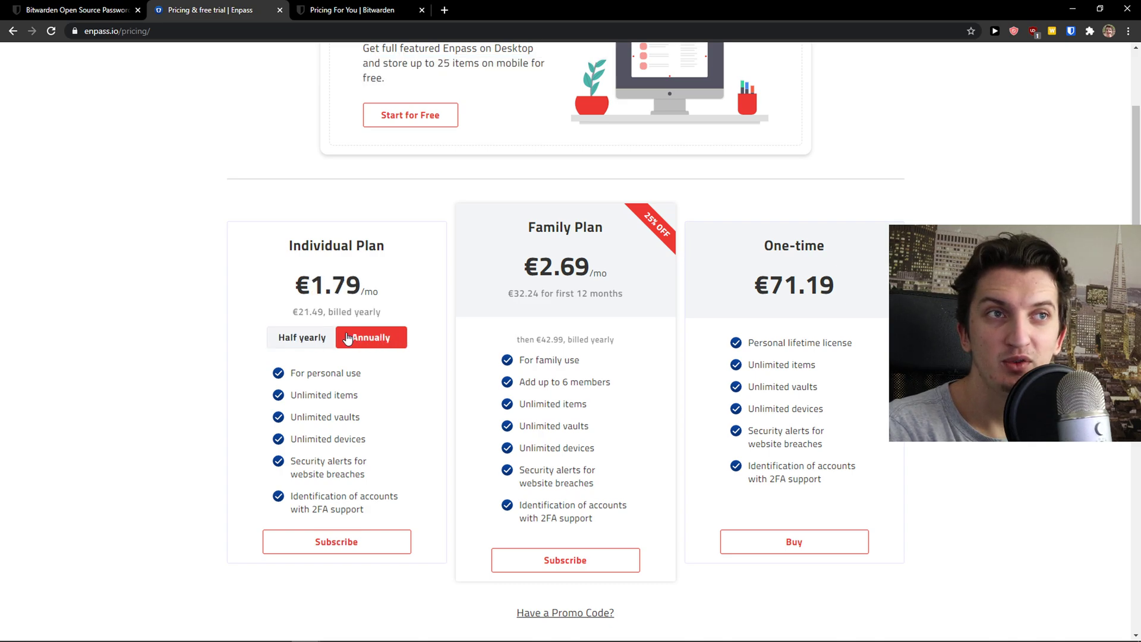
scroll(345, 336, "down", 1)
left_click(321, 284)
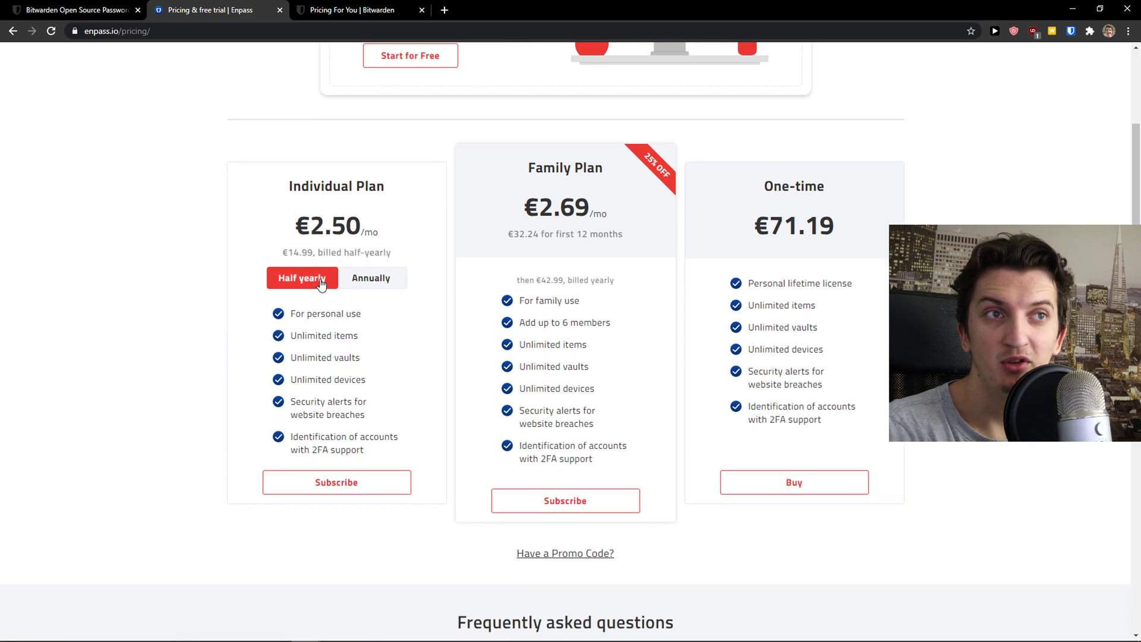
left_click_drag(378, 227, 257, 226)
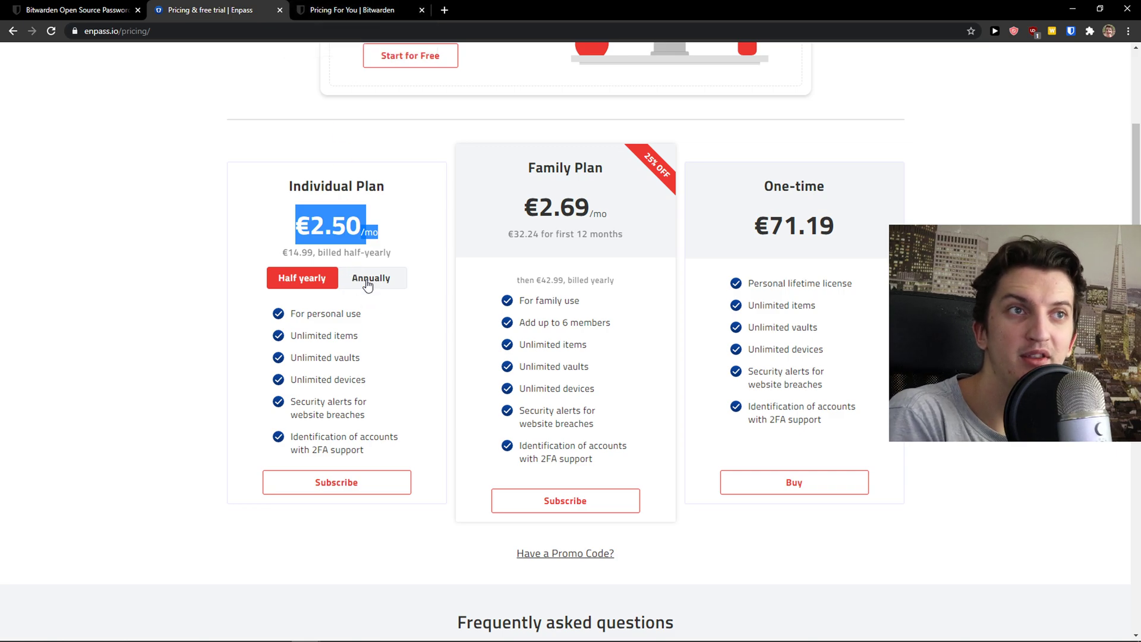
Return the Individual Plan to annual billing at €1.79/mo and view Bitwarden's $10/year Premium.
left_click(368, 281)
left_click_drag(248, 230, 276, 230)
left_click(275, 230)
left_click(352, 10)
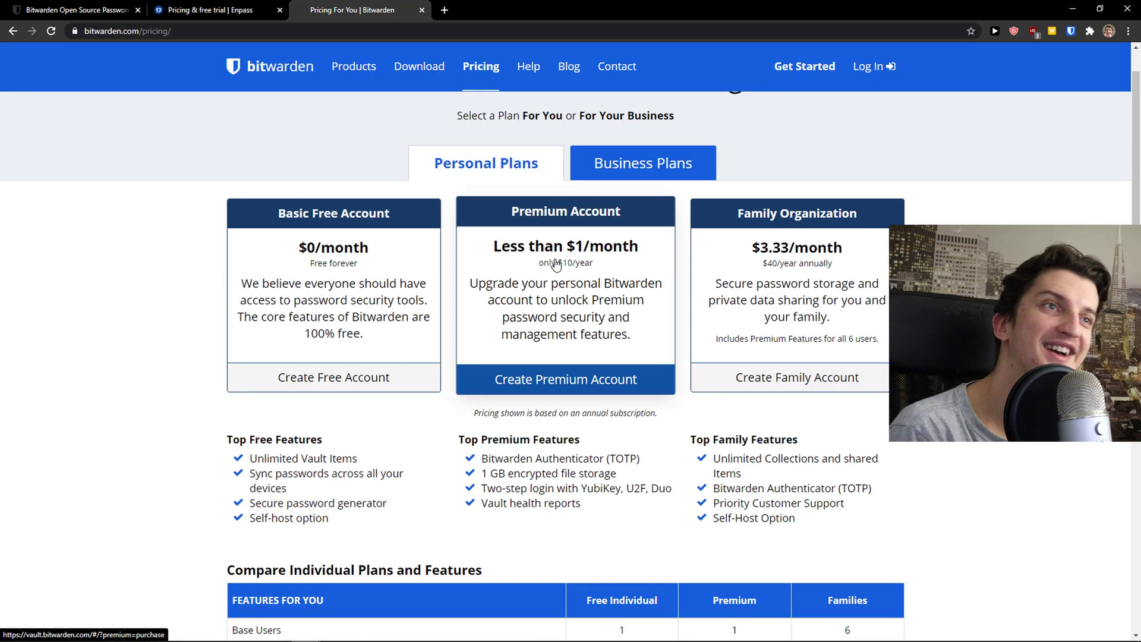
Open the Bitwarden Premium purchase in the Web Vault, then revisit the Bitwarden homepage and Enpass pricing.
left_click(577, 266)
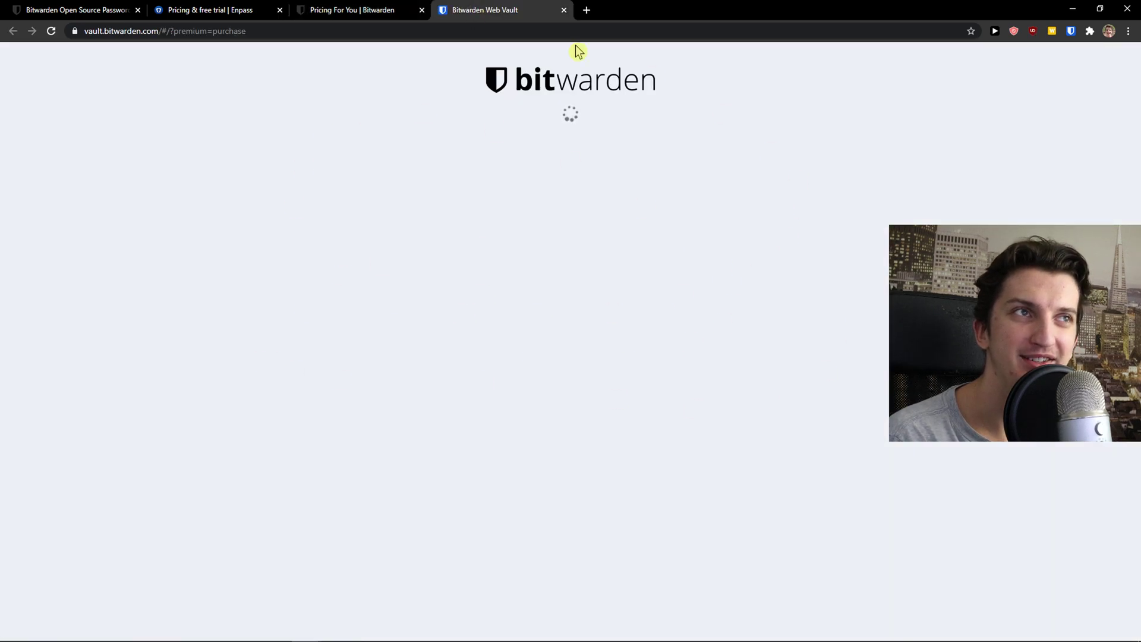
left_click(386, 10)
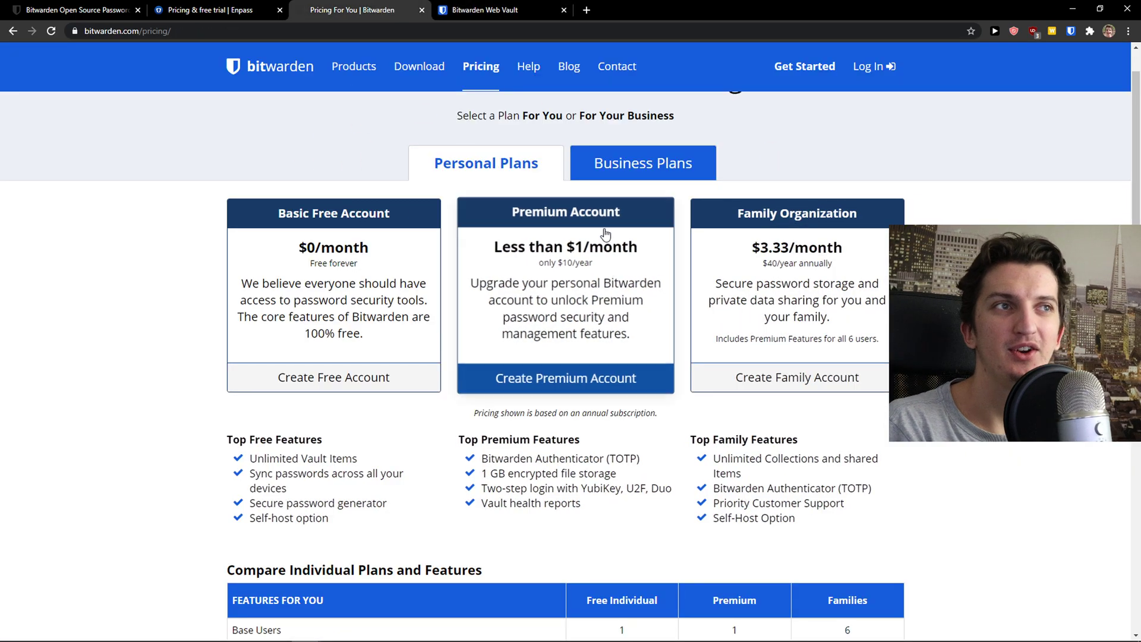
left_click(85, 8)
left_click(216, 10)
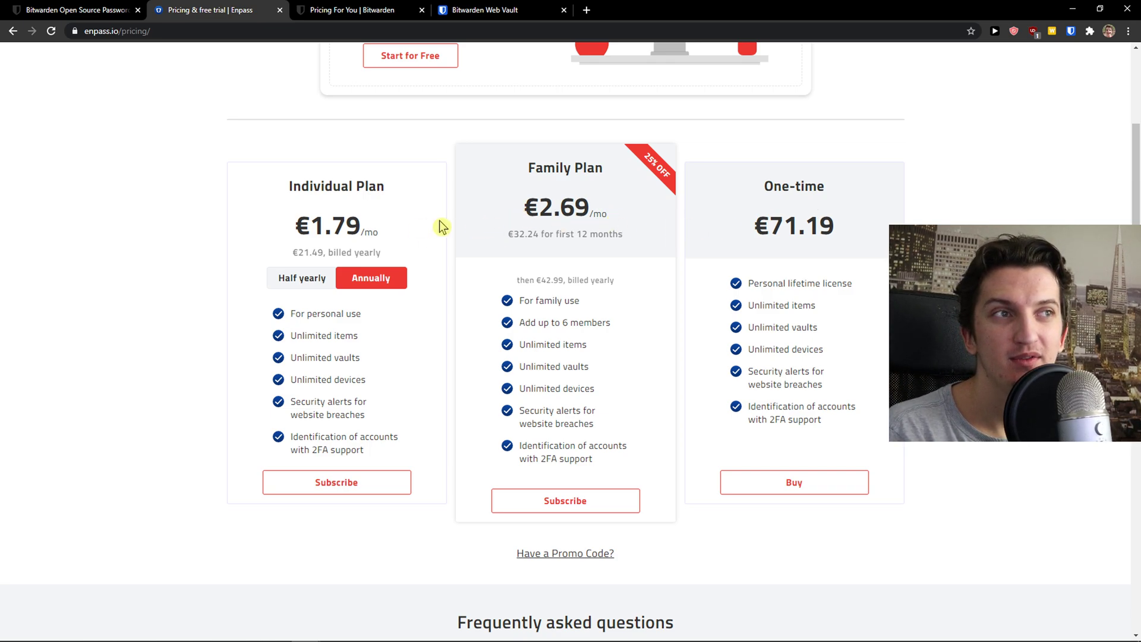
left_click(92, 6)
left_click(214, 10)
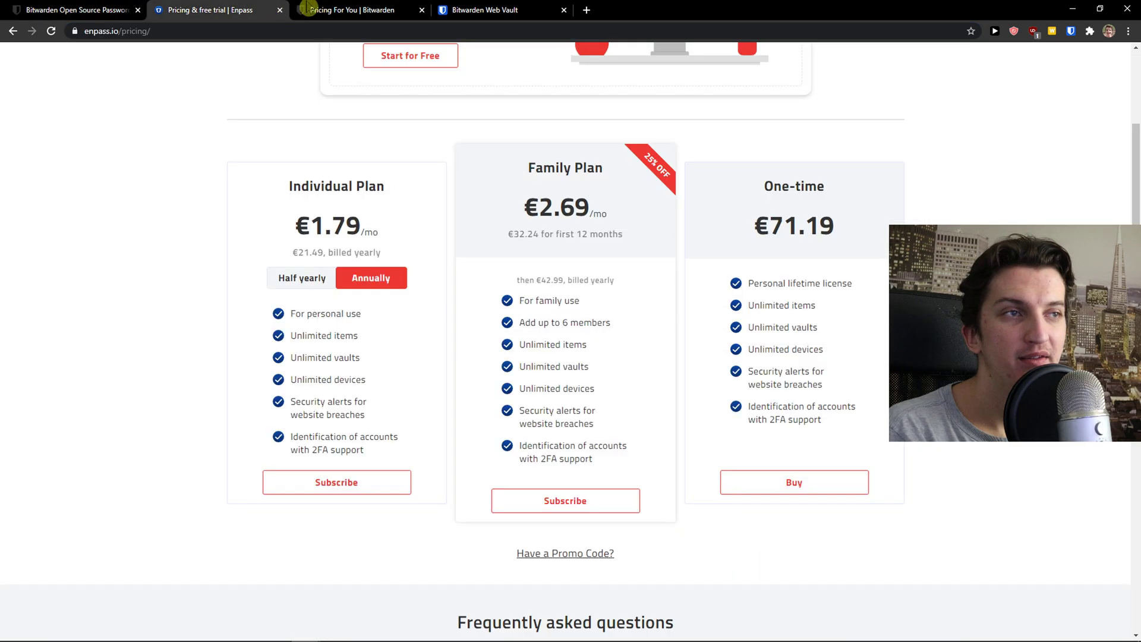
Compare Enpass's Individual €1.79, Family €2.69 and €71.19 one-time plans against Bitwarden's pricing.
left_click(324, 10)
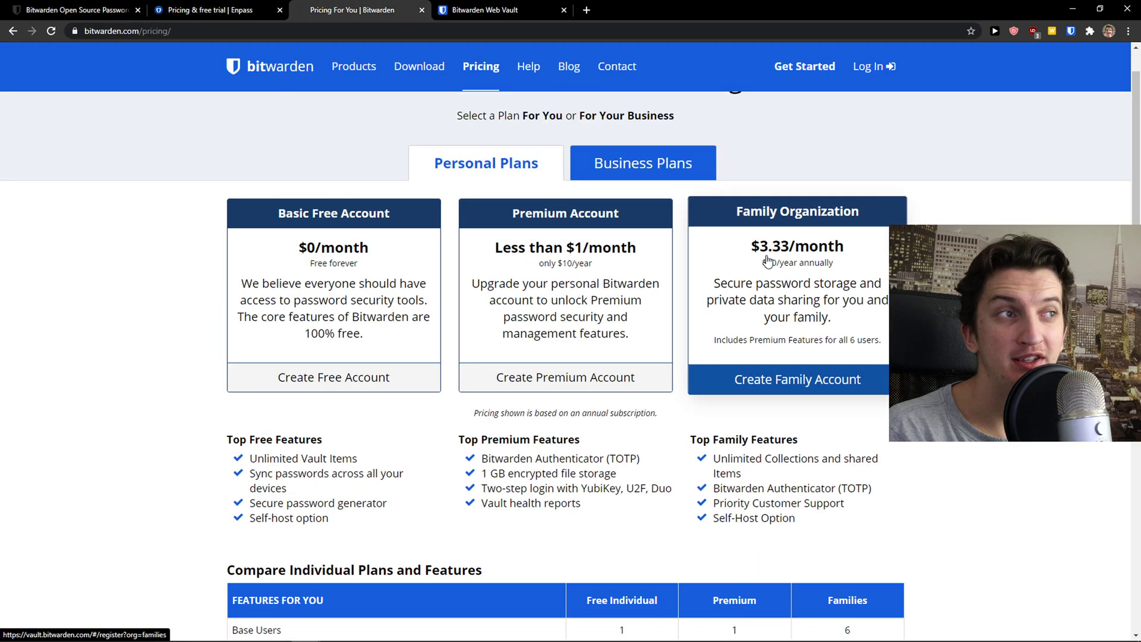
left_click(176, 7)
left_click(366, 11)
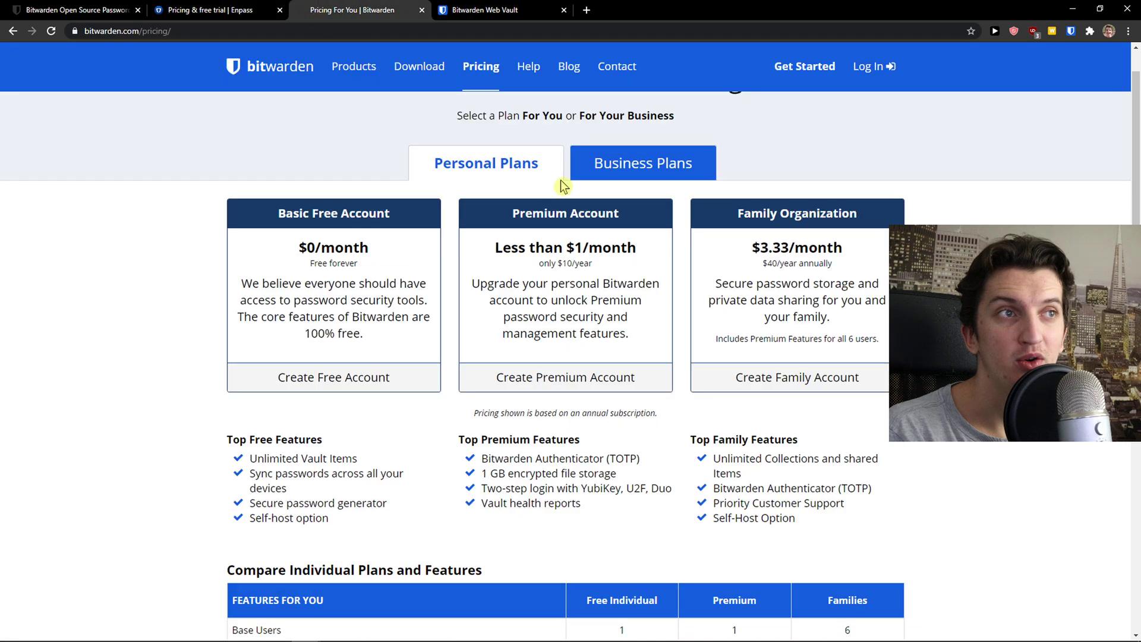
left_click(240, 8)
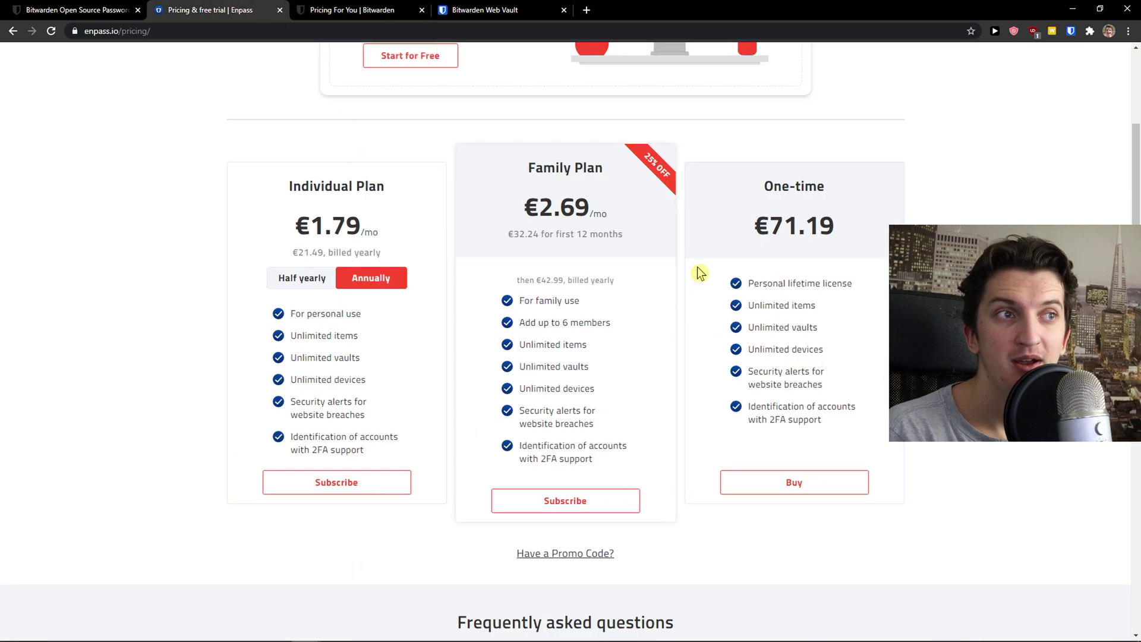
left_click(321, 8)
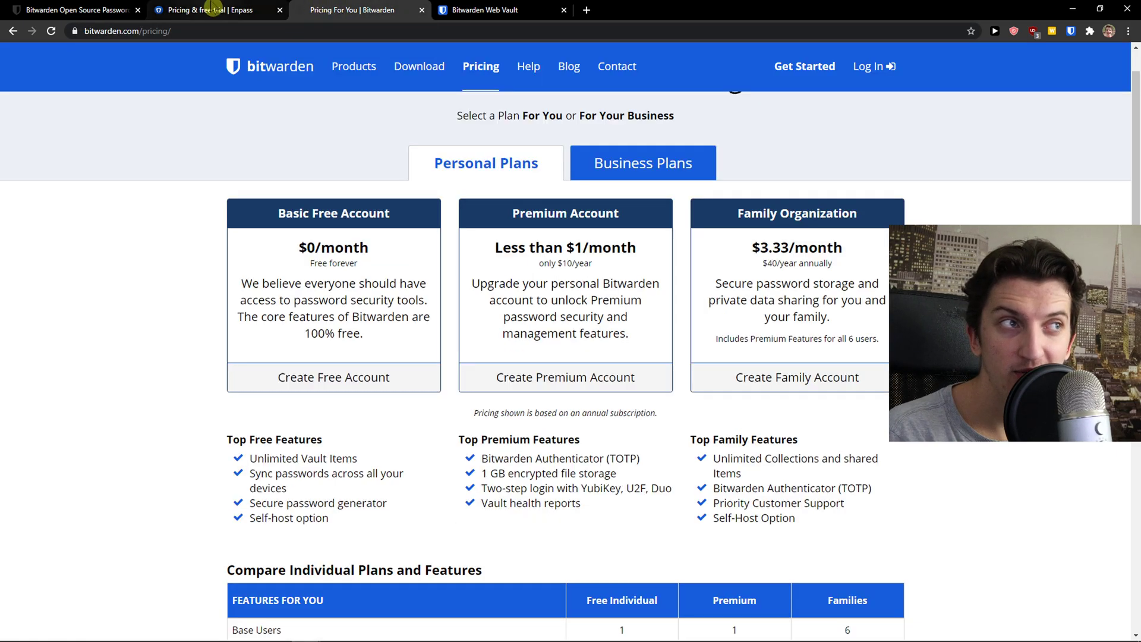
left_click(241, 11)
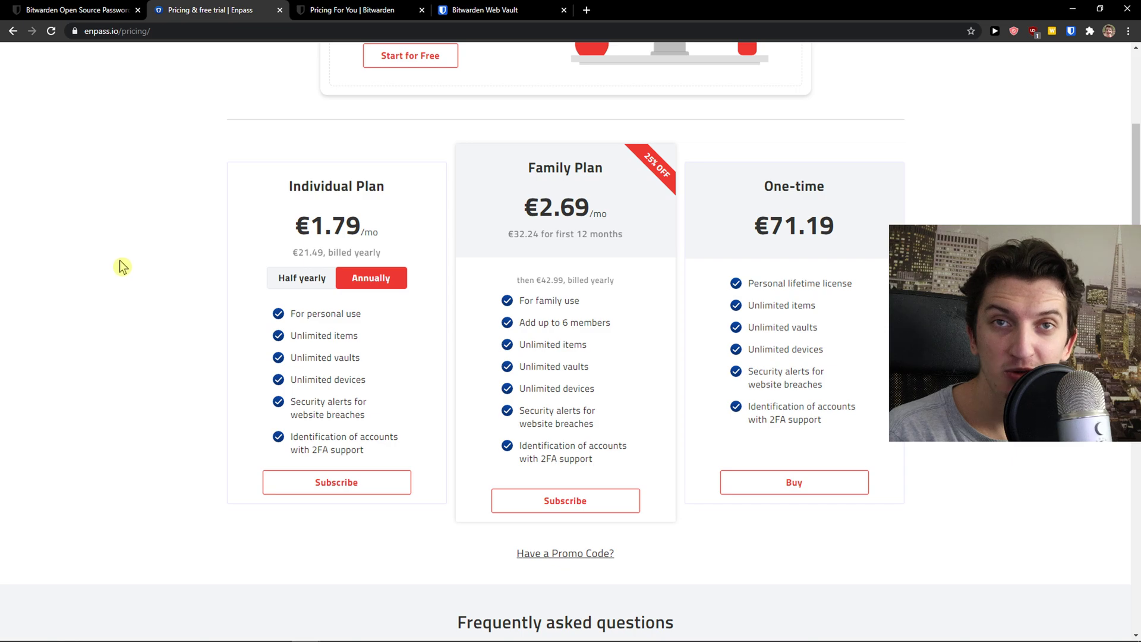
scroll(120, 264, "up", 4)
scroll(191, 313, "down", 2)
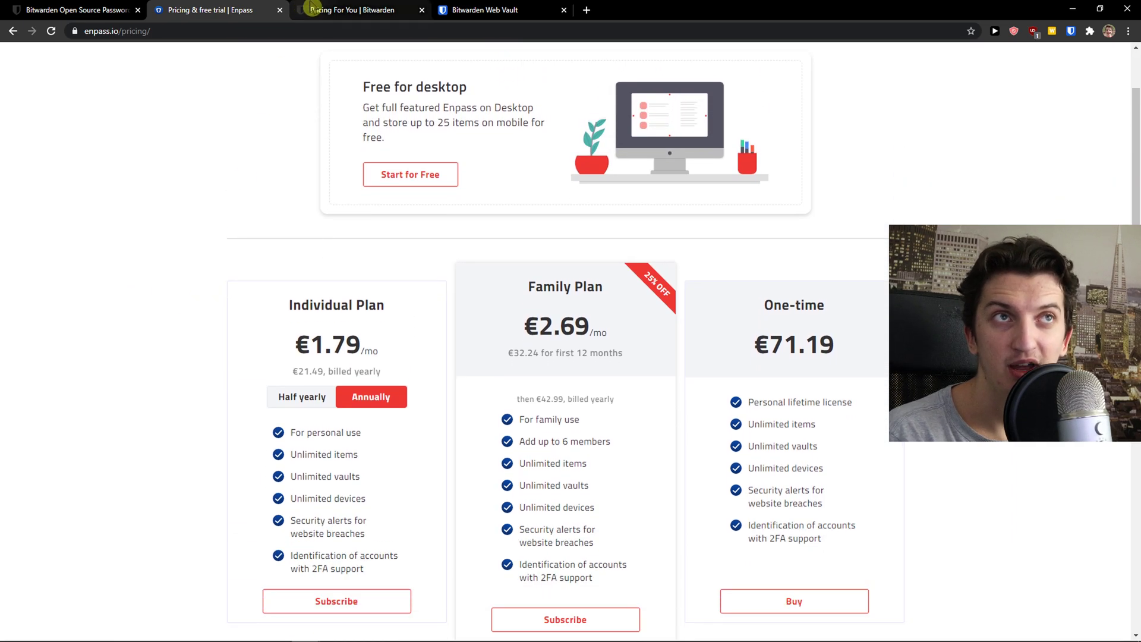
left_click(314, 7)
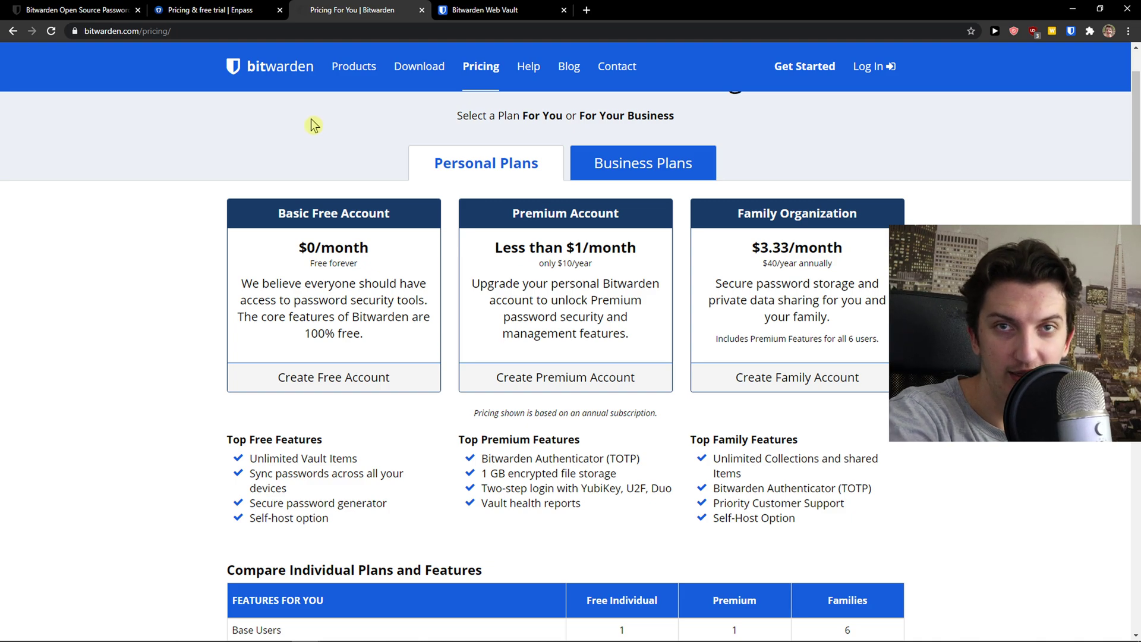
left_click(196, 10)
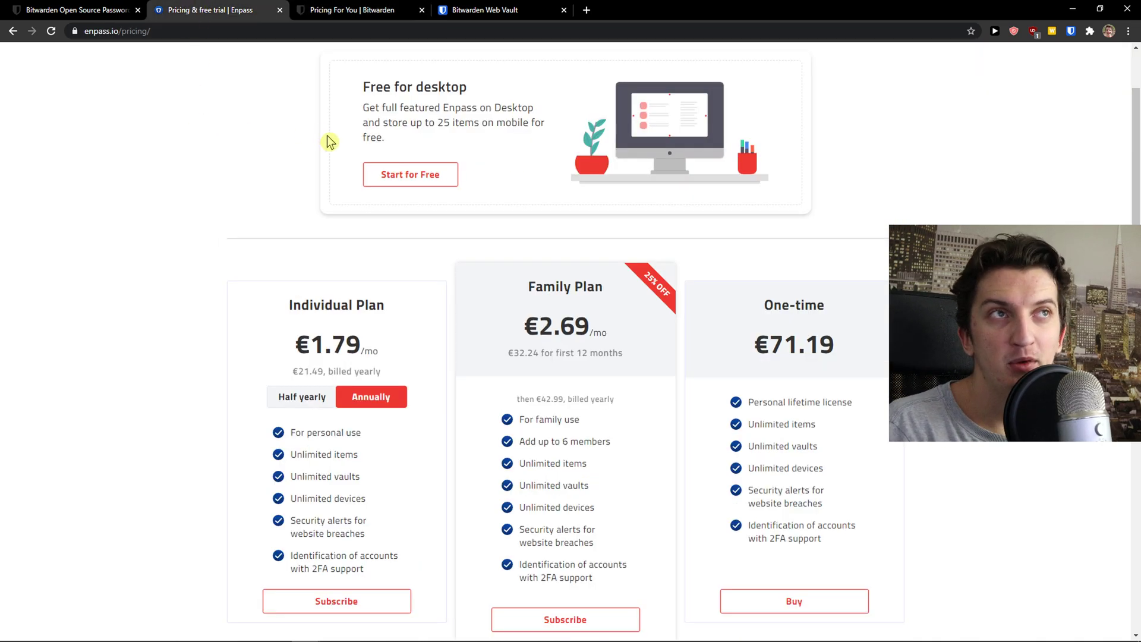
Open the Enpass desktop app, move it left, and browse the Identity through Miscellaneous categories.
left_click(538, 635)
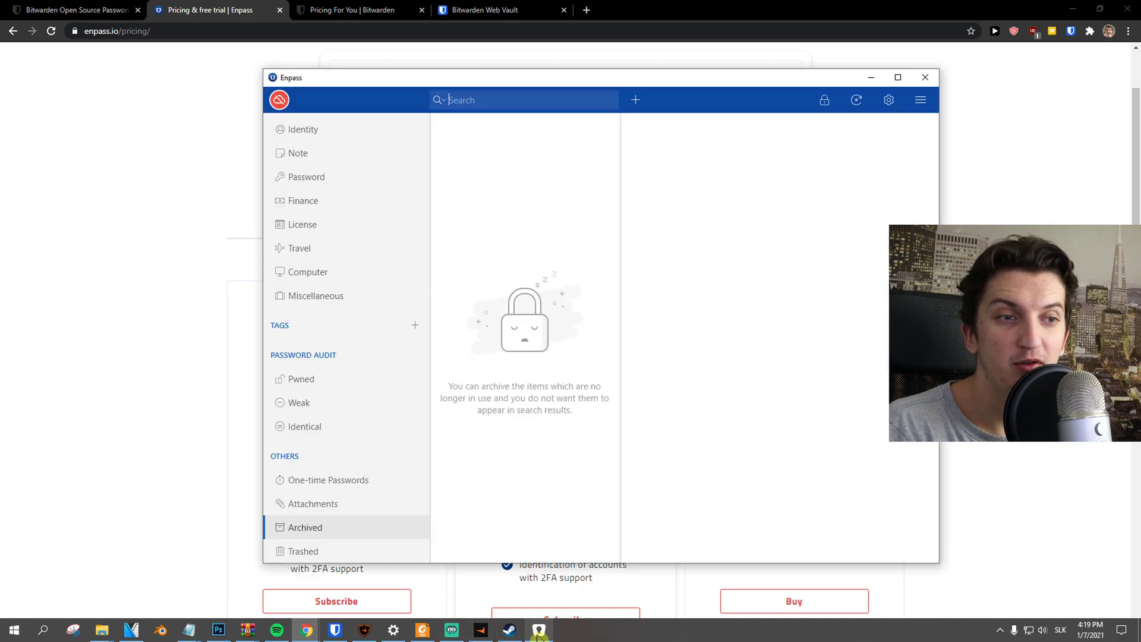
left_click_drag(499, 83, 369, 74)
left_click(195, 126)
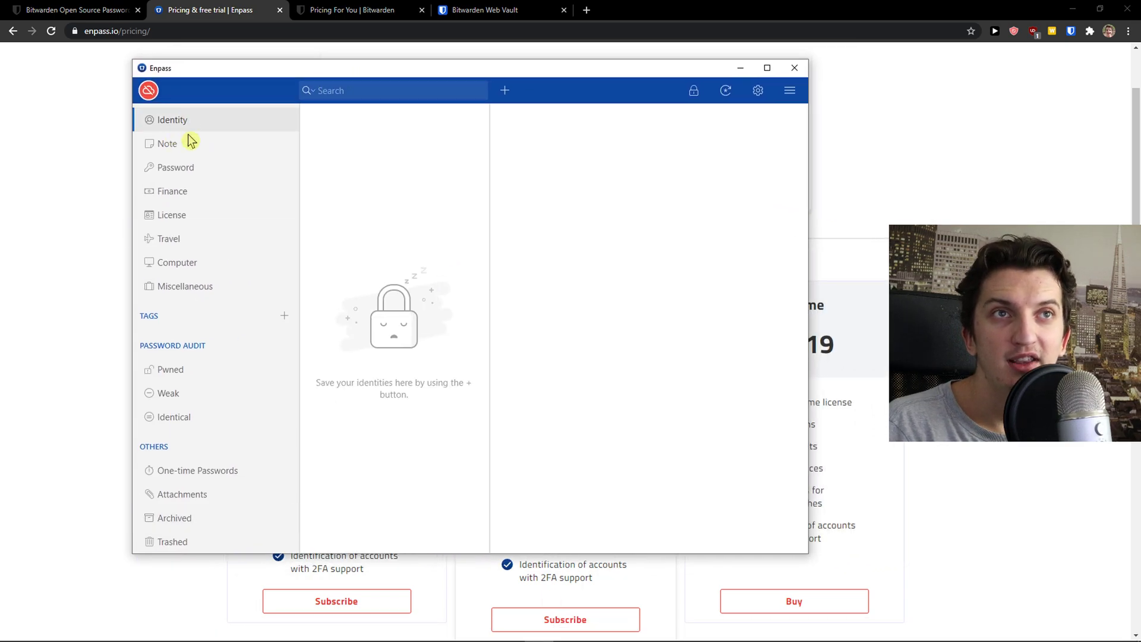
left_click(226, 140)
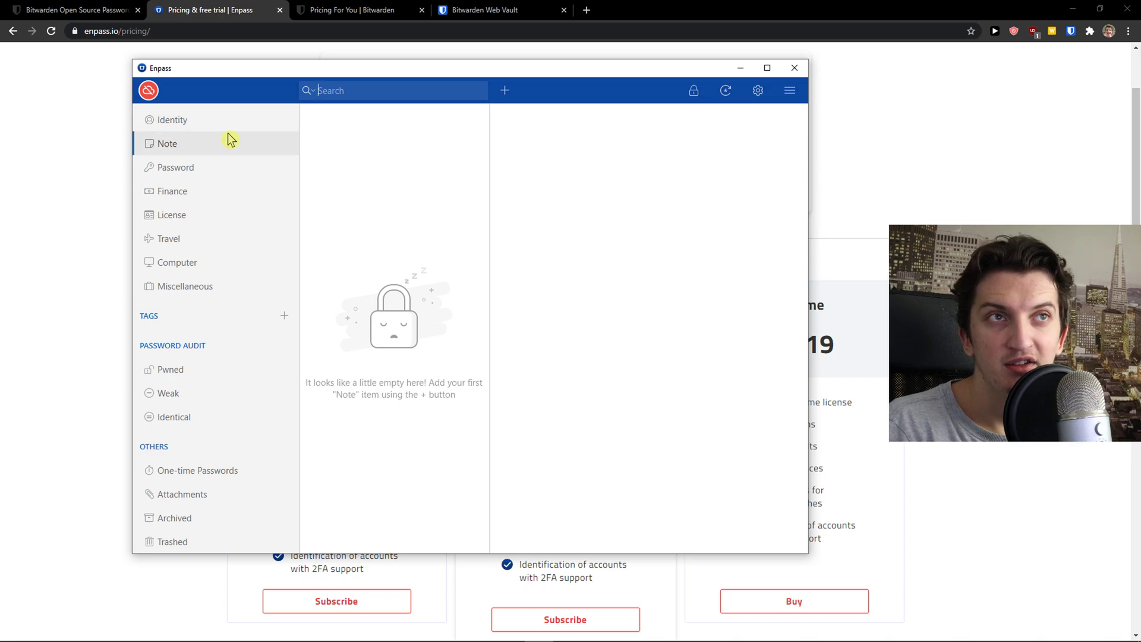
left_click(196, 171)
left_click(180, 199)
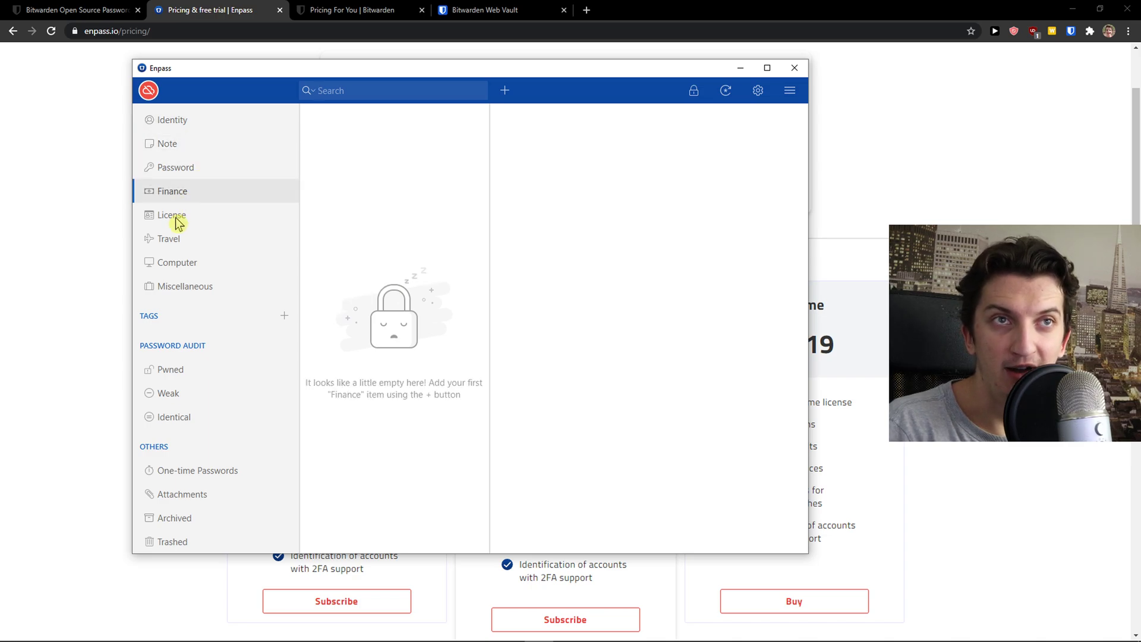
left_click(176, 217)
left_click(216, 243)
left_click(218, 265)
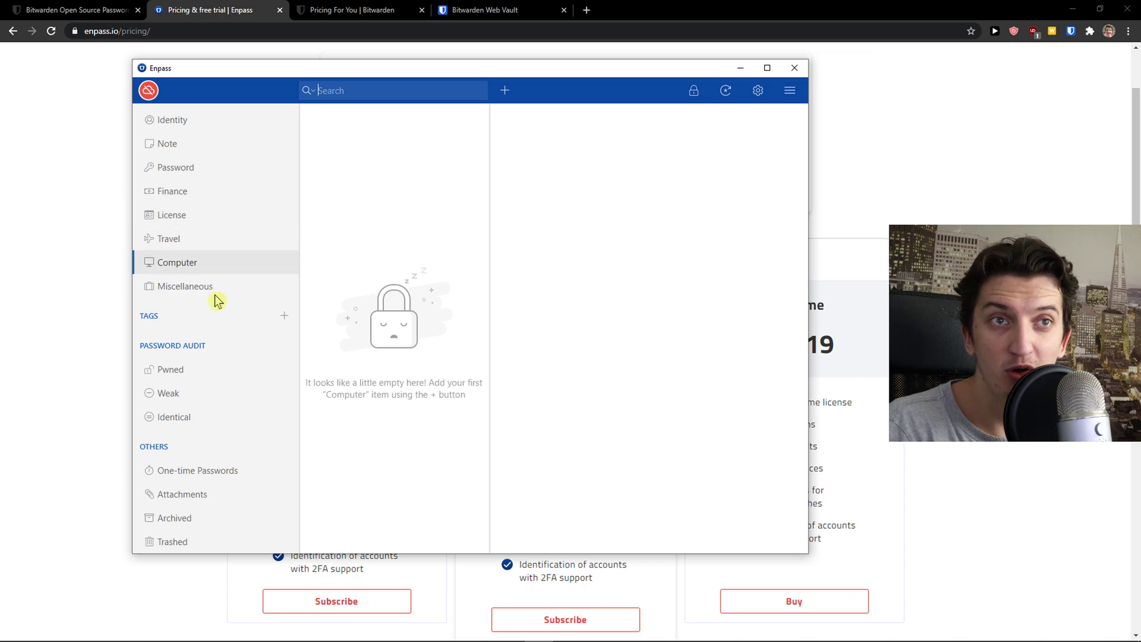
left_click(206, 291)
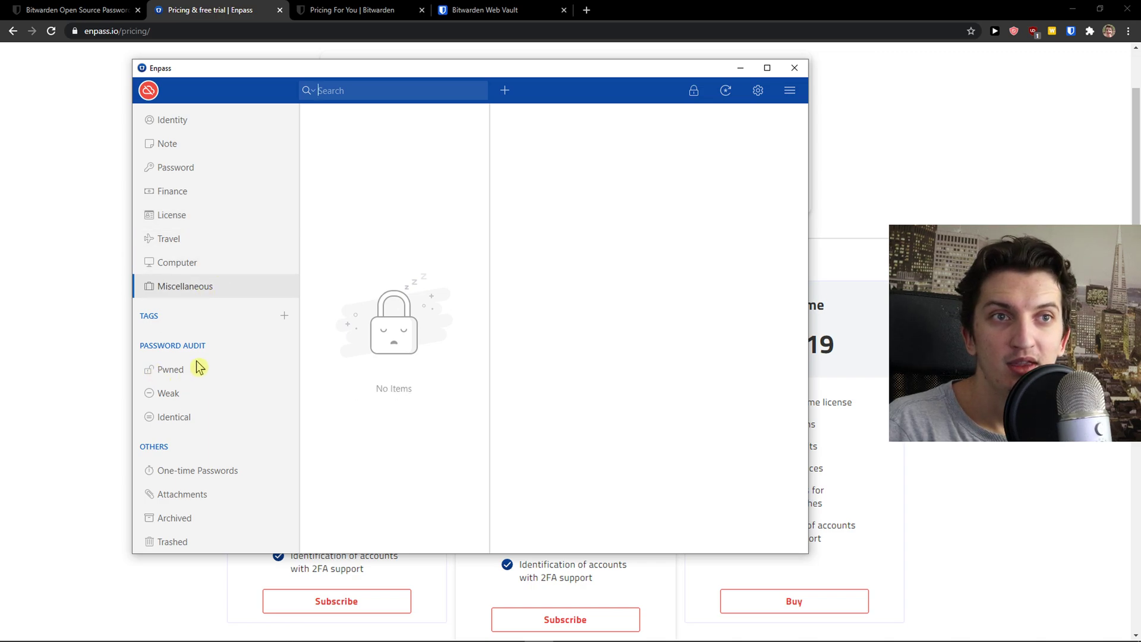
Check the Pwned, Weak and Identical password audits, revealing the weak Facebook password.
left_click(206, 378)
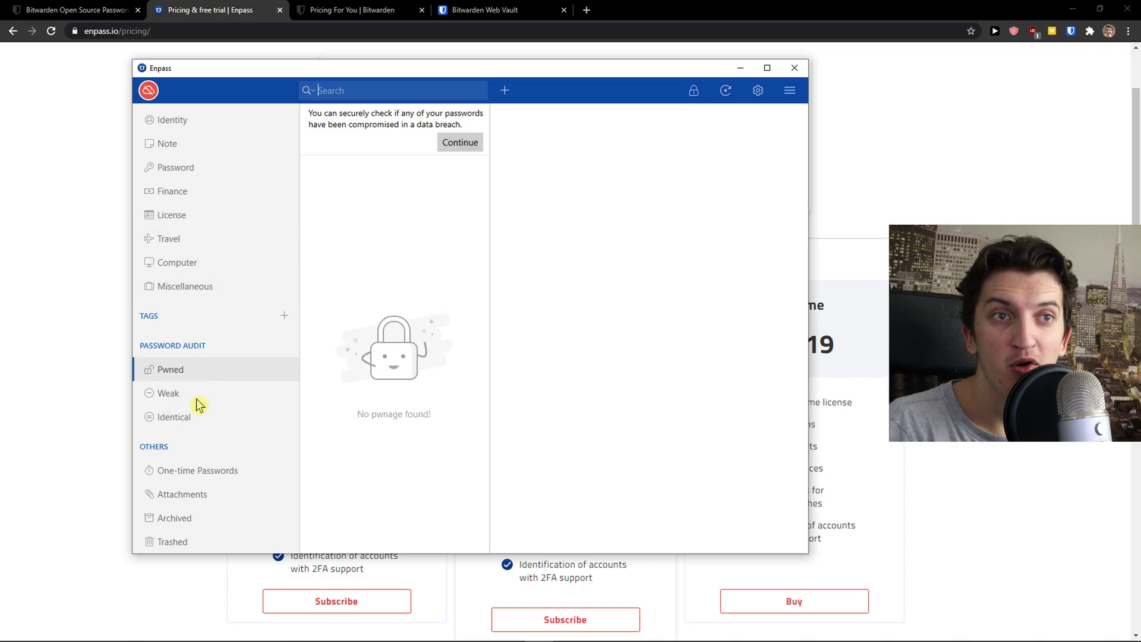
left_click(196, 397)
left_click(203, 419)
left_click(212, 374)
left_click(186, 397)
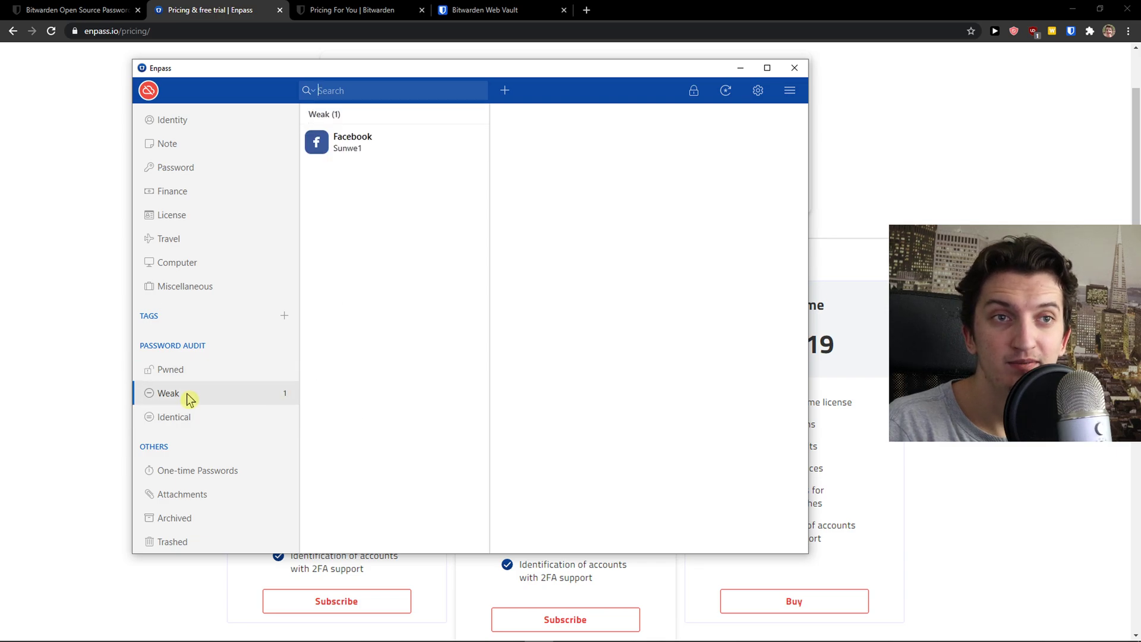
left_click(204, 122)
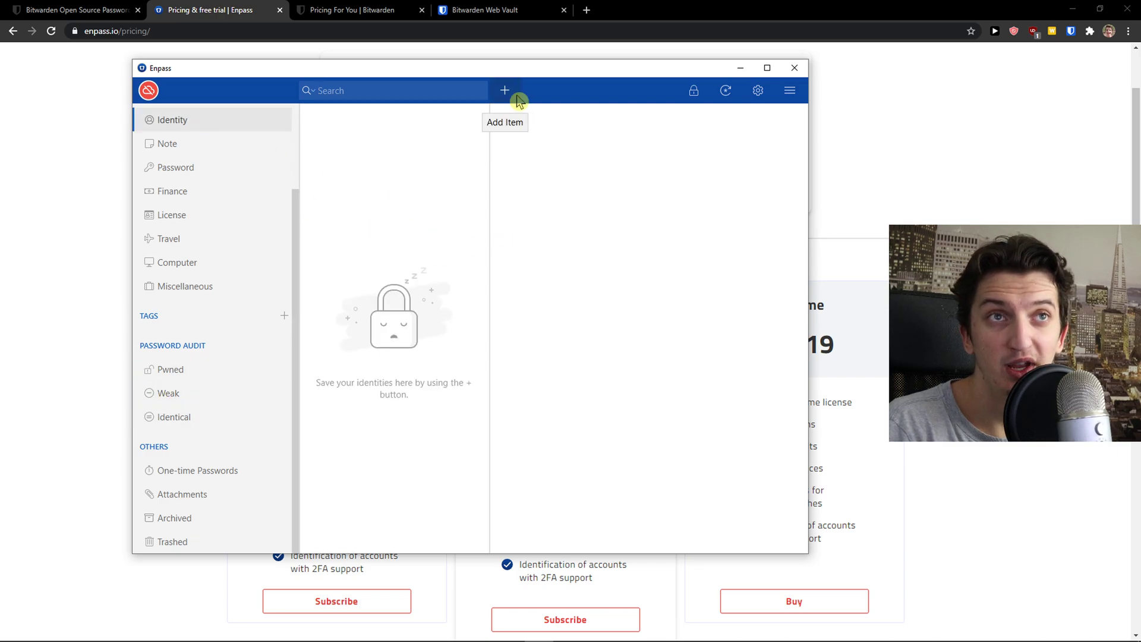
left_click(507, 92)
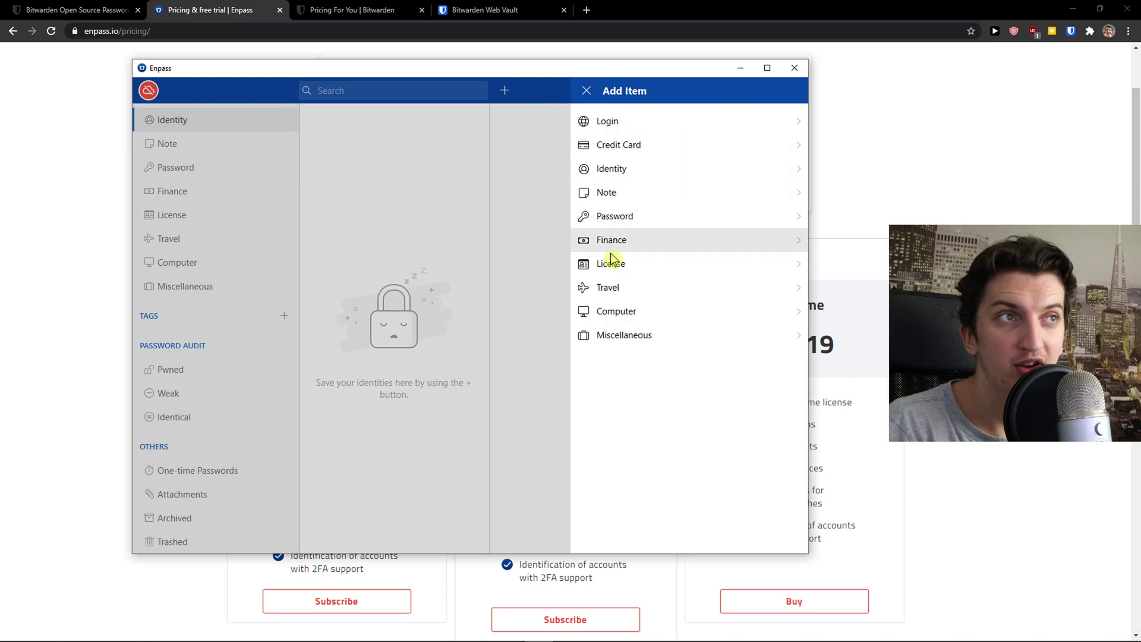
left_click(675, 122)
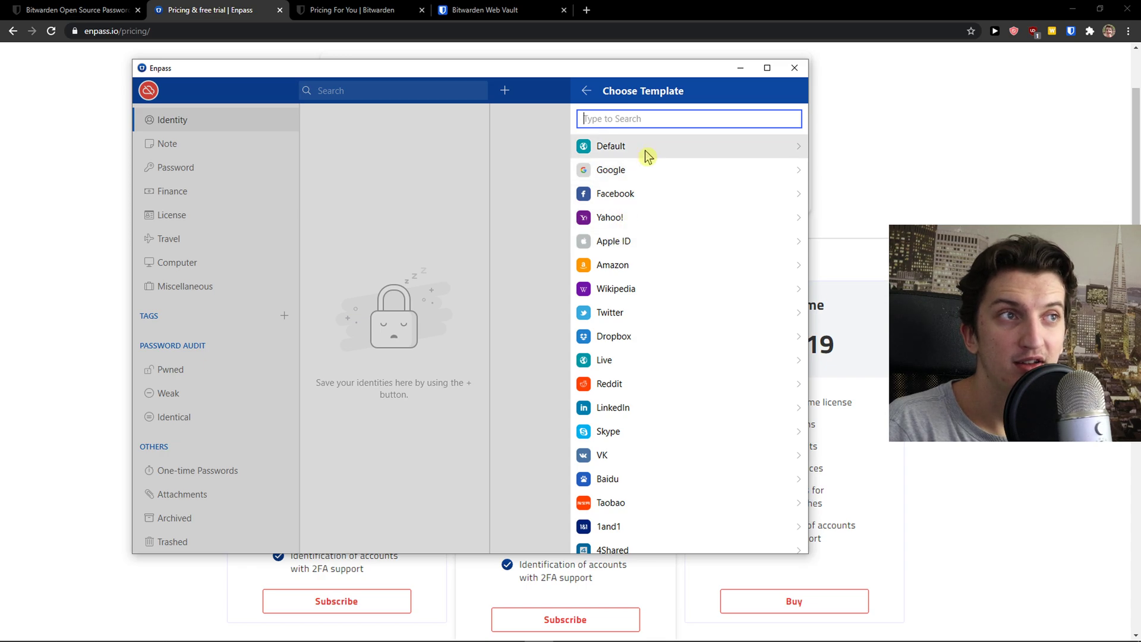
left_click(640, 170)
left_click(627, 184)
left_click(608, 214)
left_click(599, 241)
scroll(601, 247, "down", 4)
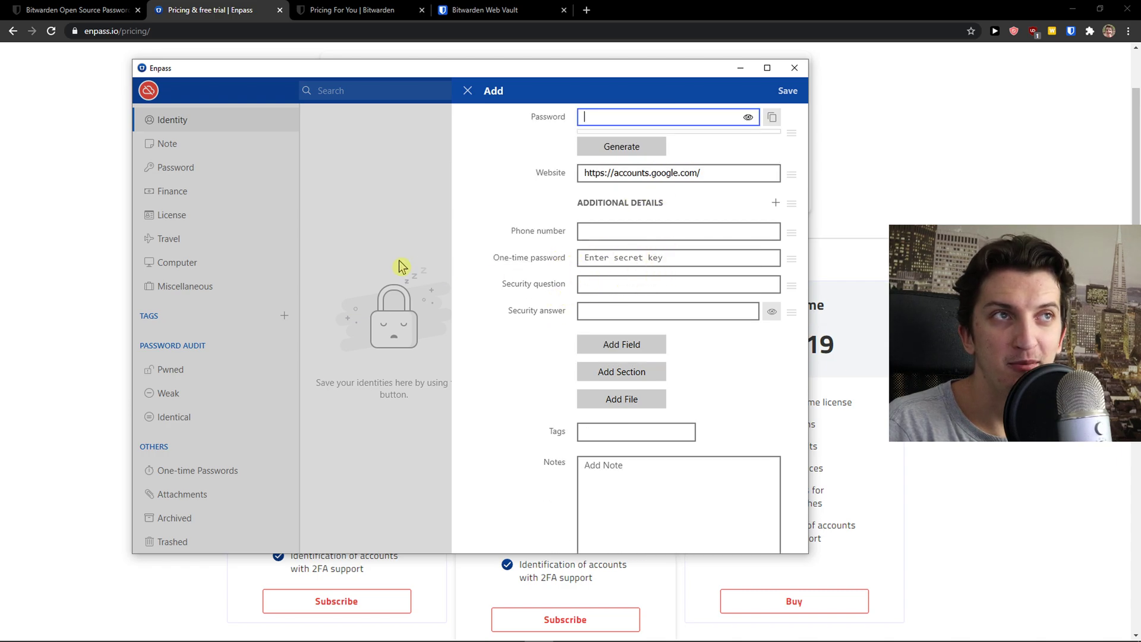
left_click_drag(403, 74, 331, 71)
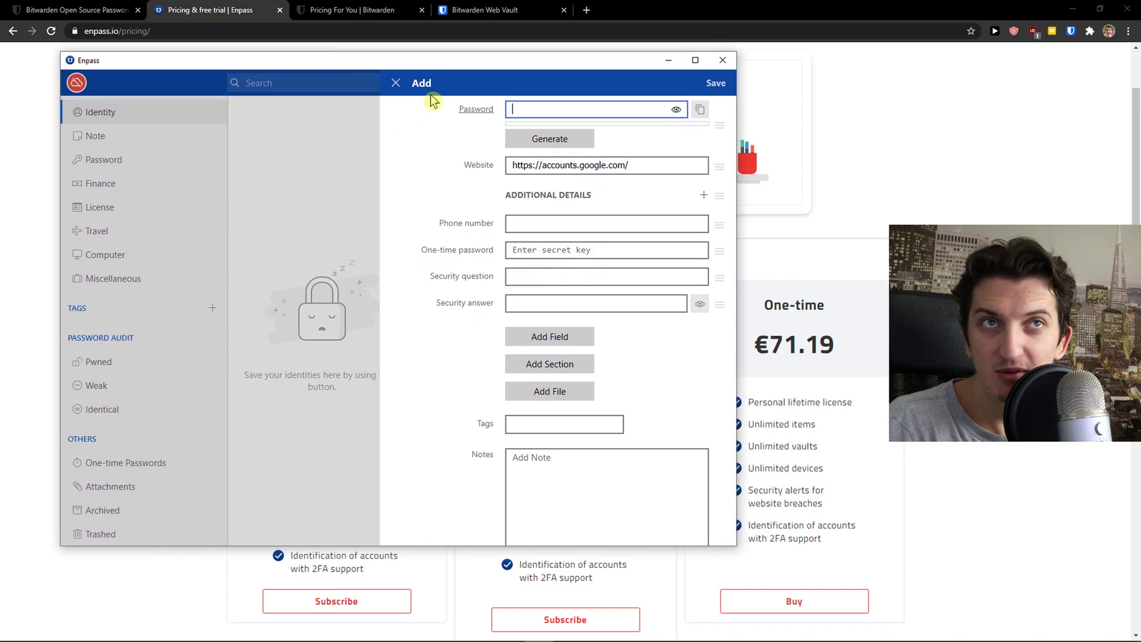
left_click(396, 83)
mouse_move(499, 633)
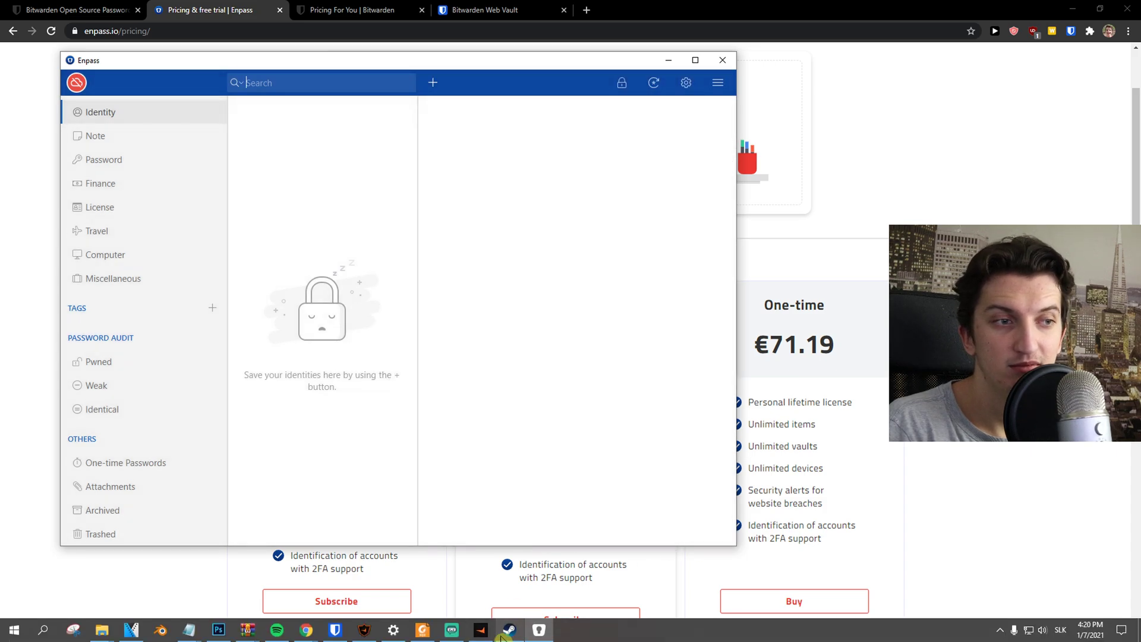
Open the Bitwarden desktop app, move it left, and view item 11, Folder1 and the Facebook login.
left_click(335, 629)
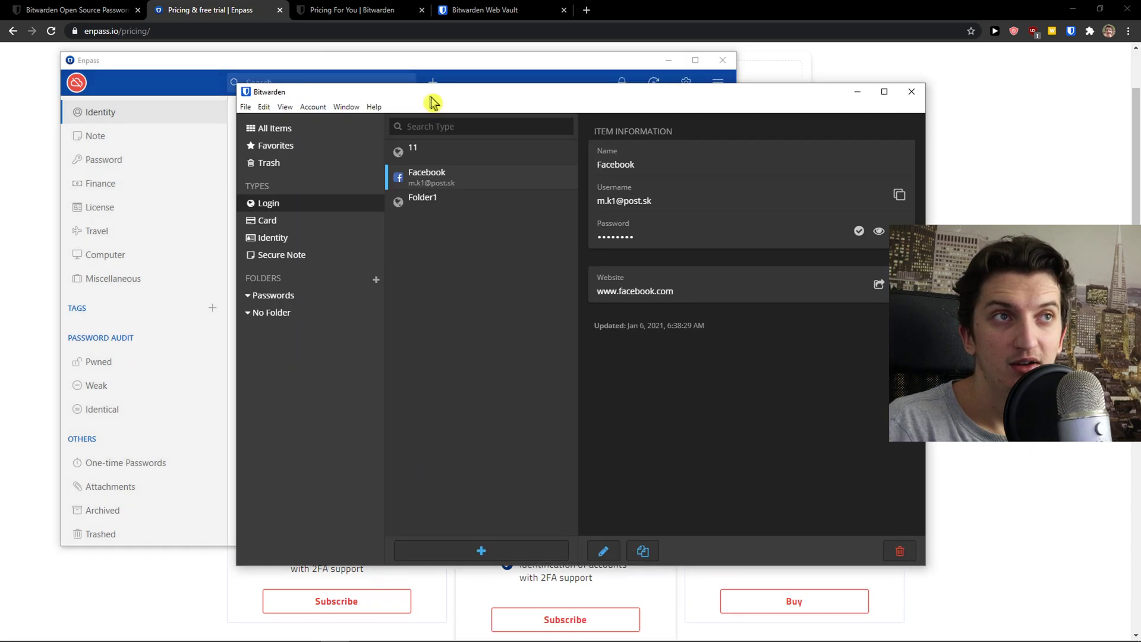
left_click_drag(434, 101, 443, 106)
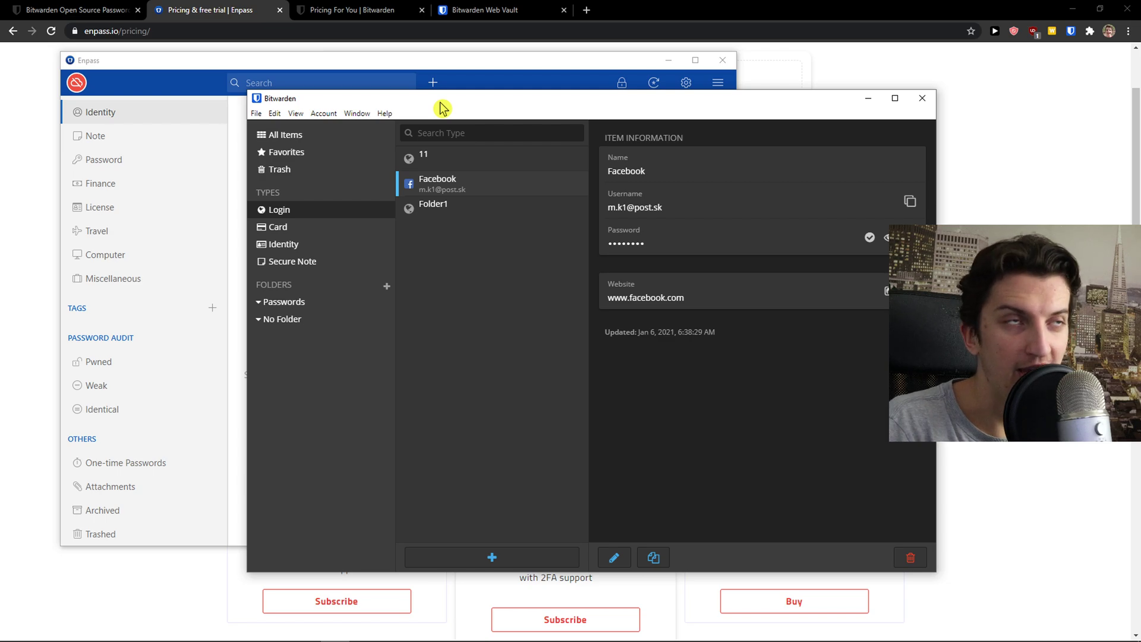
left_click_drag(442, 106, 244, 108)
left_click(120, 130)
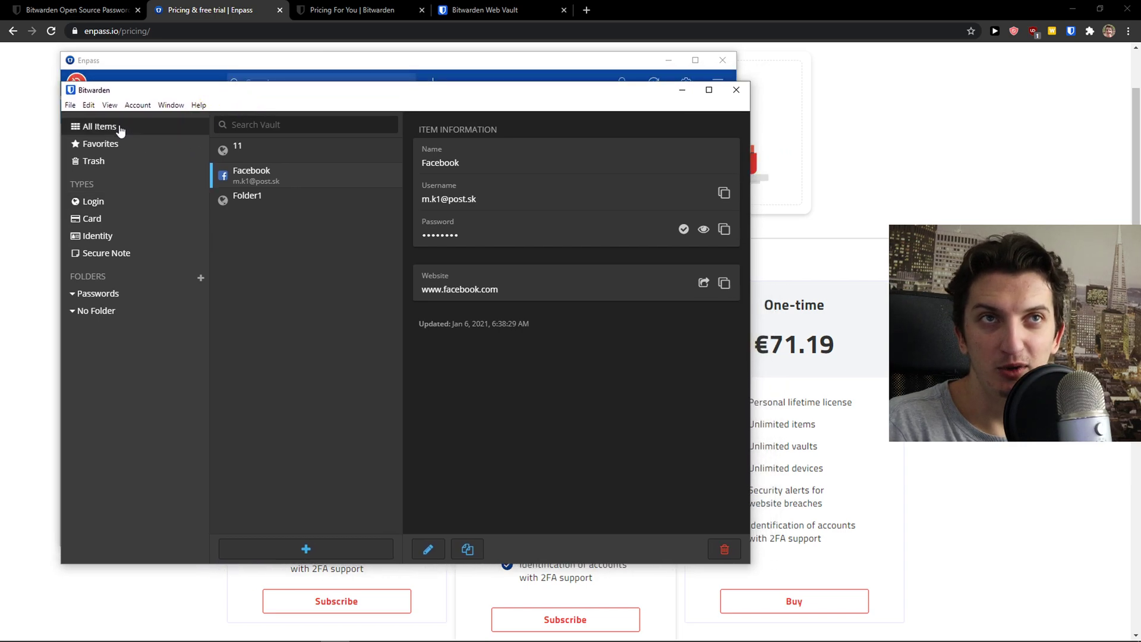
left_click(267, 150)
left_click(274, 199)
left_click(297, 176)
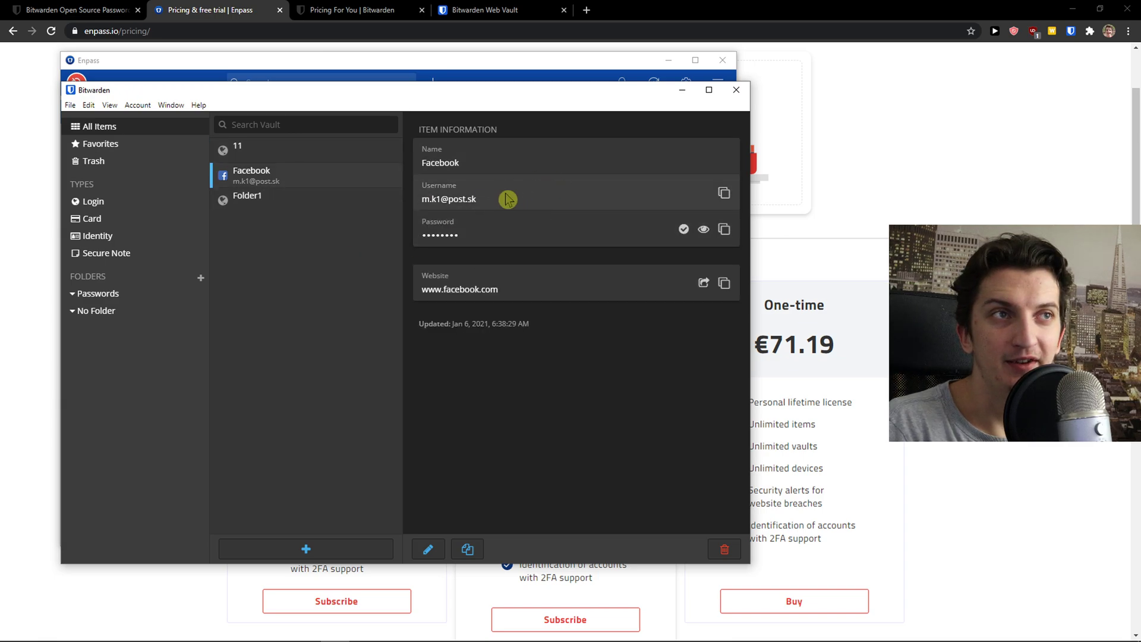
Browse Trash, All Items, and the Login, Card and Identity filters, then move the window right.
left_click(151, 161)
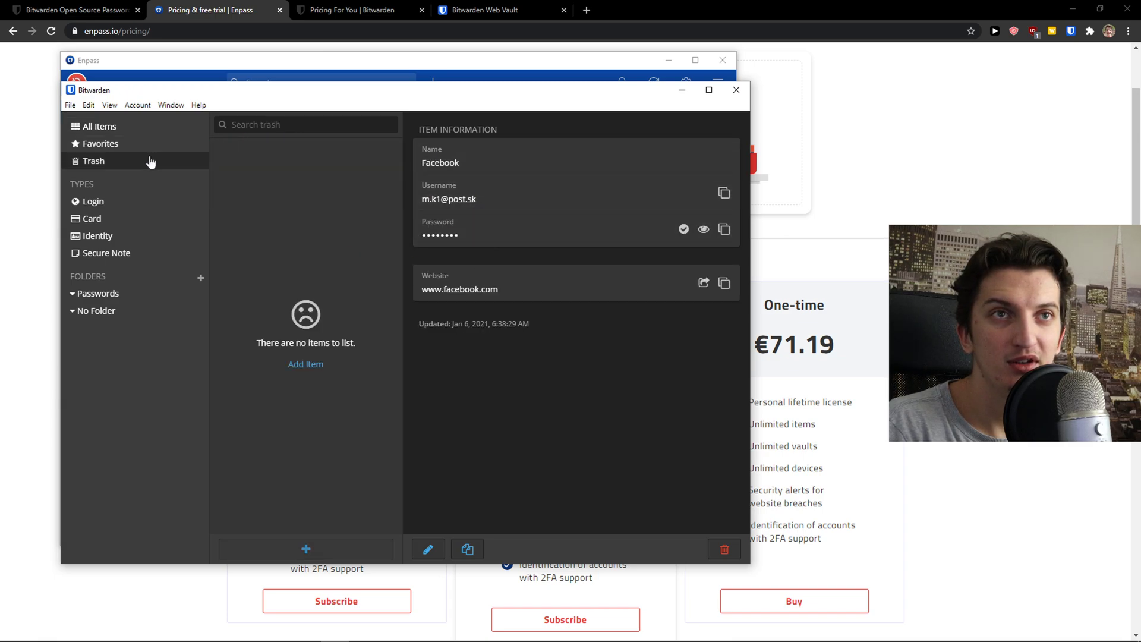
left_click(158, 130)
left_click(145, 202)
left_click(141, 221)
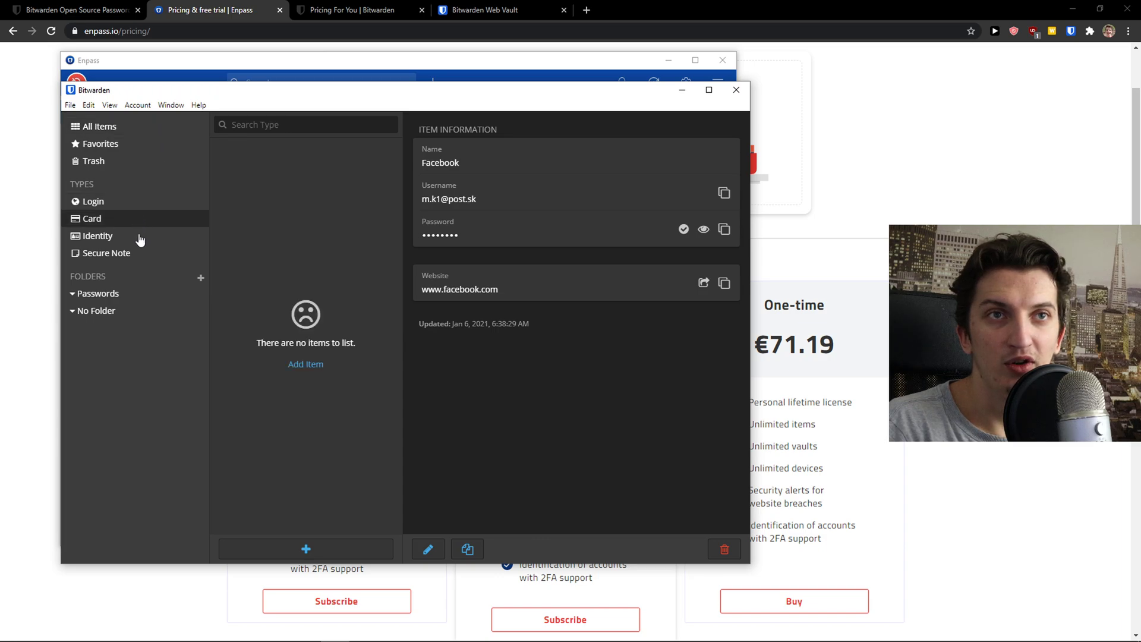
left_click(140, 238)
left_click_drag(229, 96, 384, 83)
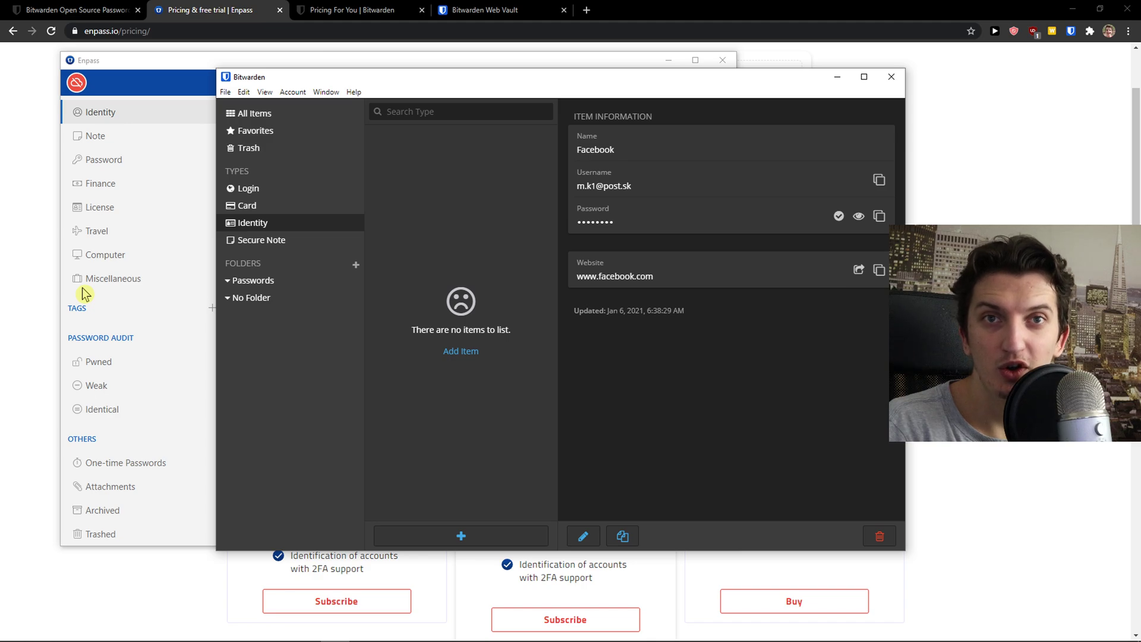
left_click(95, 230)
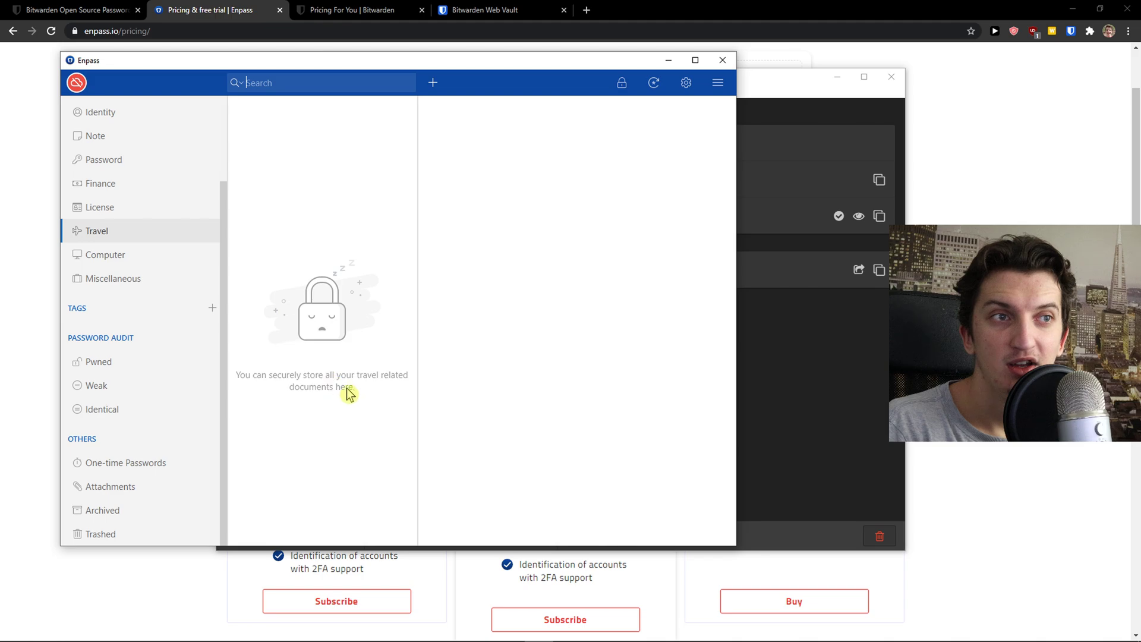
left_click(123, 212)
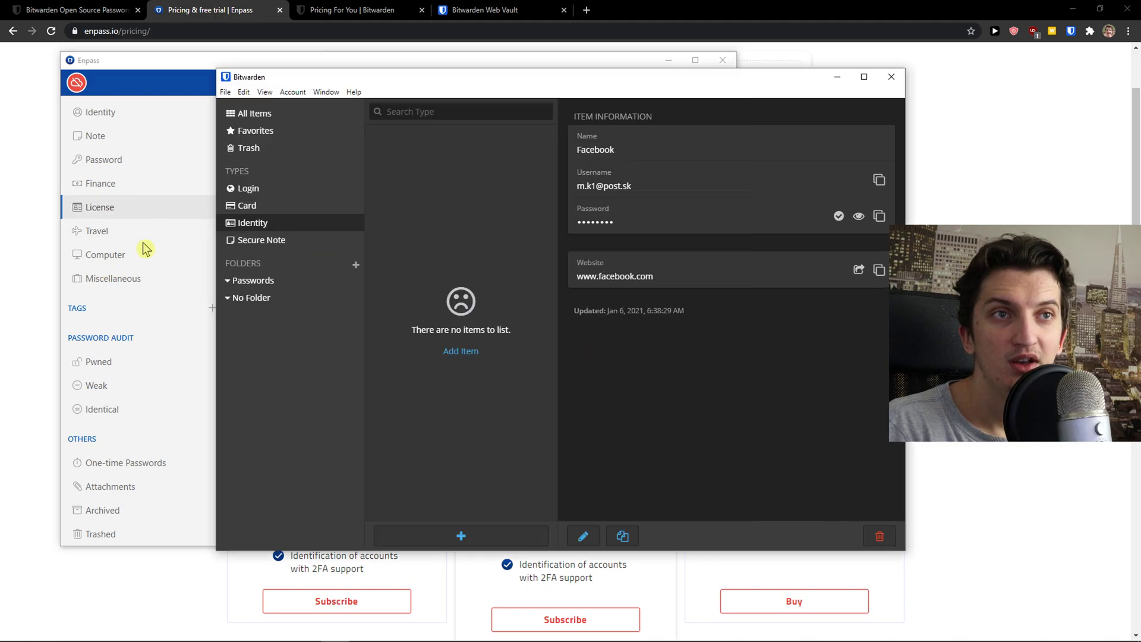
left_click(143, 266)
left_click(140, 280)
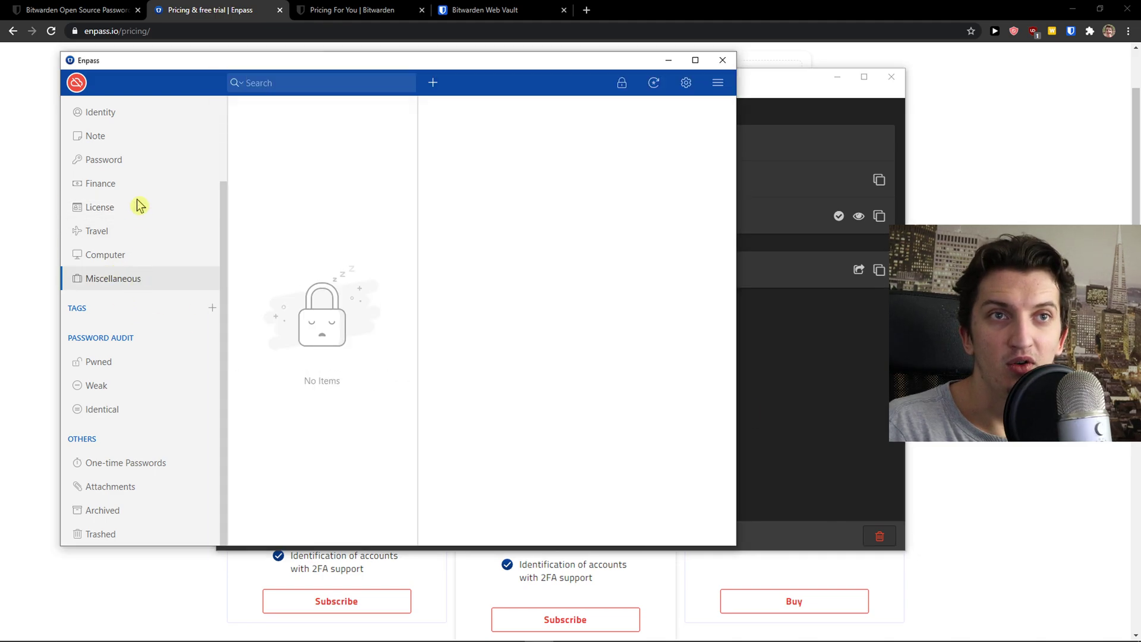
left_click(147, 186)
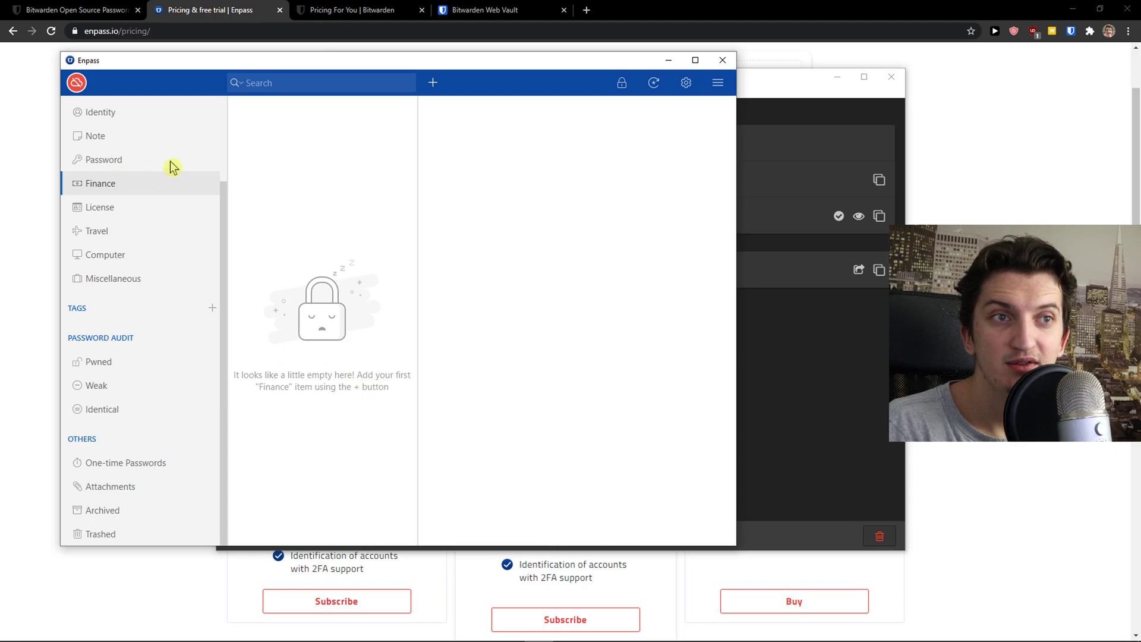
left_click(125, 162)
left_click(144, 114)
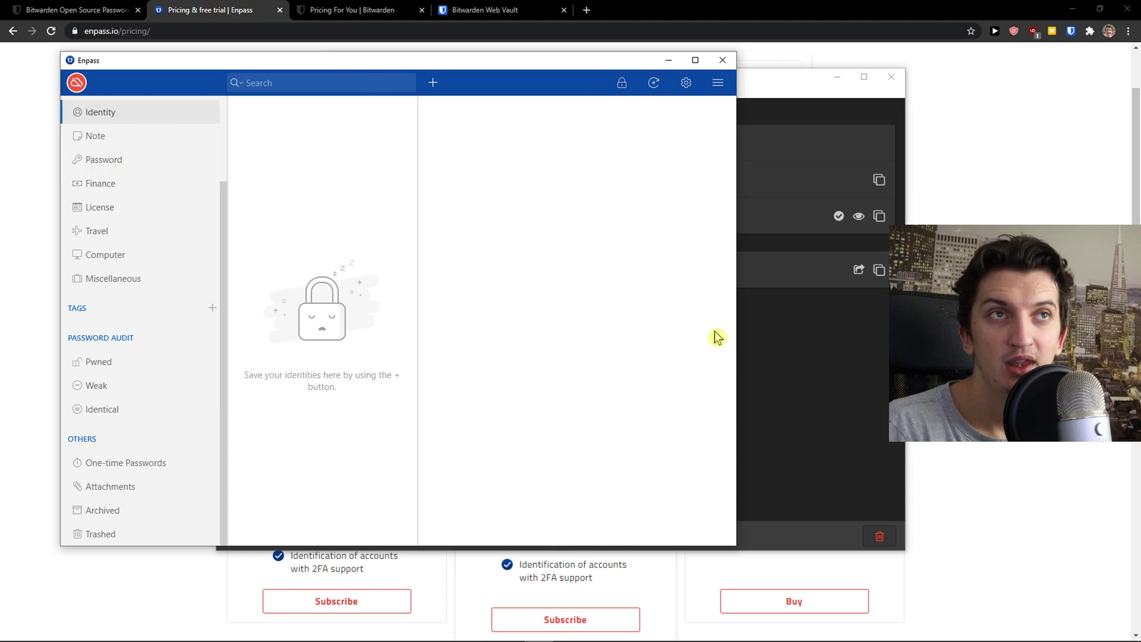
left_click(777, 365)
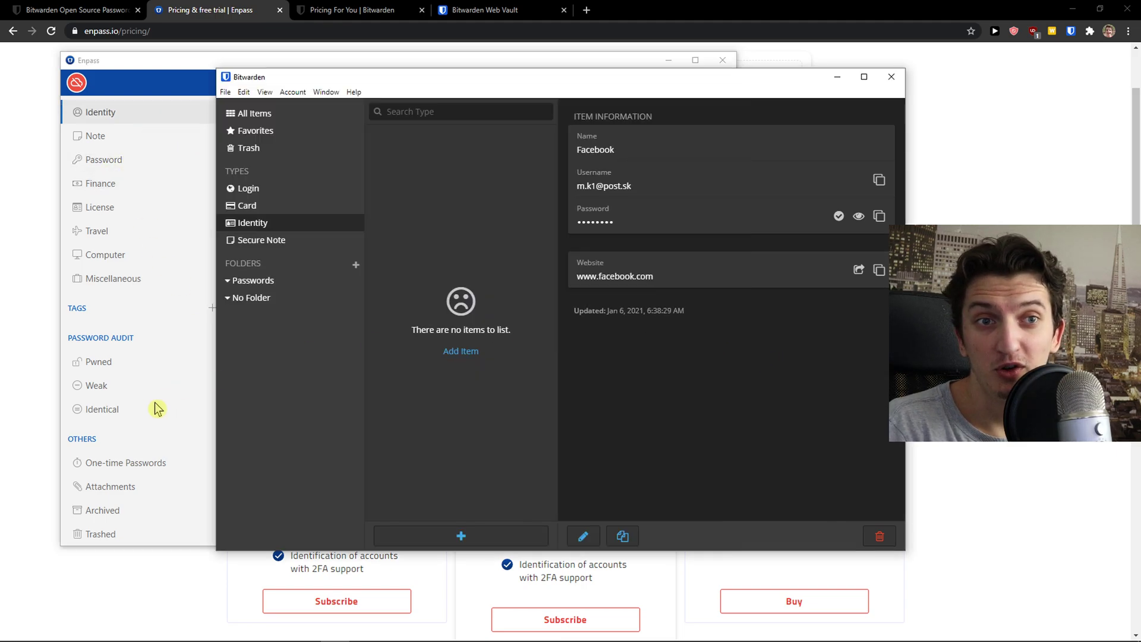
left_click(159, 461)
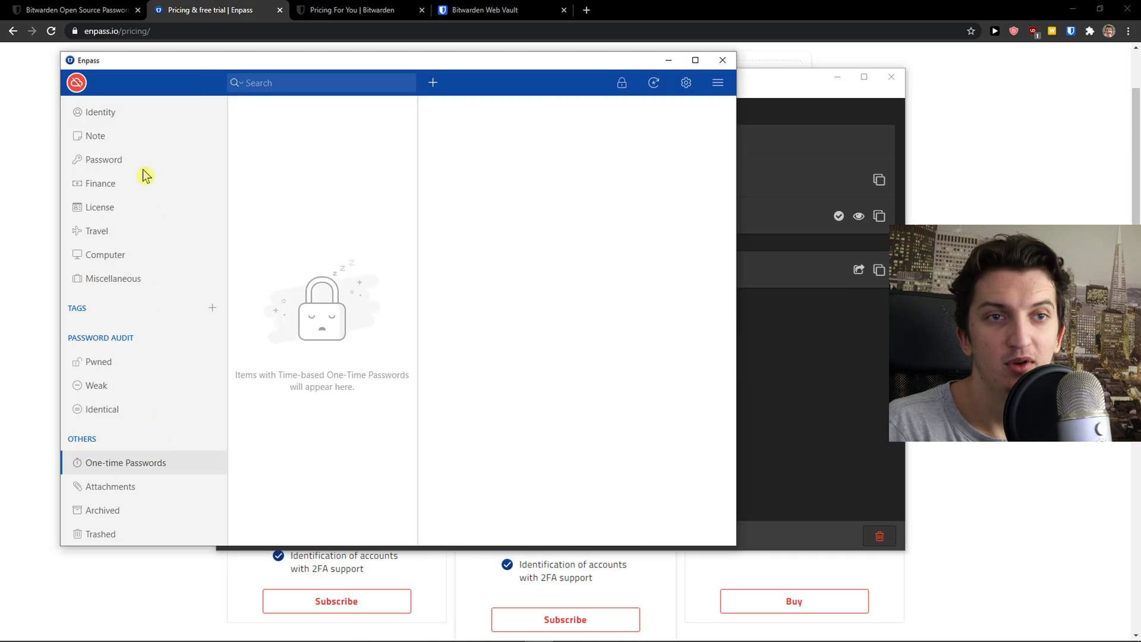
left_click(145, 118)
left_click(774, 363)
Filter Bitwarden to Login items and start a new blank Login entry.
left_click(260, 191)
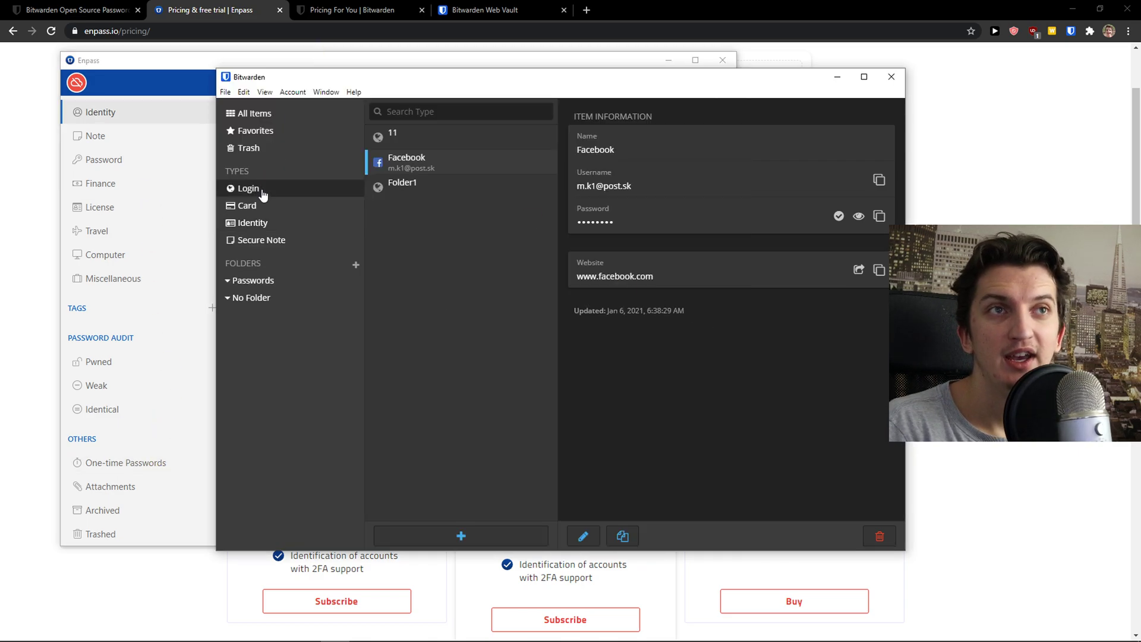
left_click(475, 533)
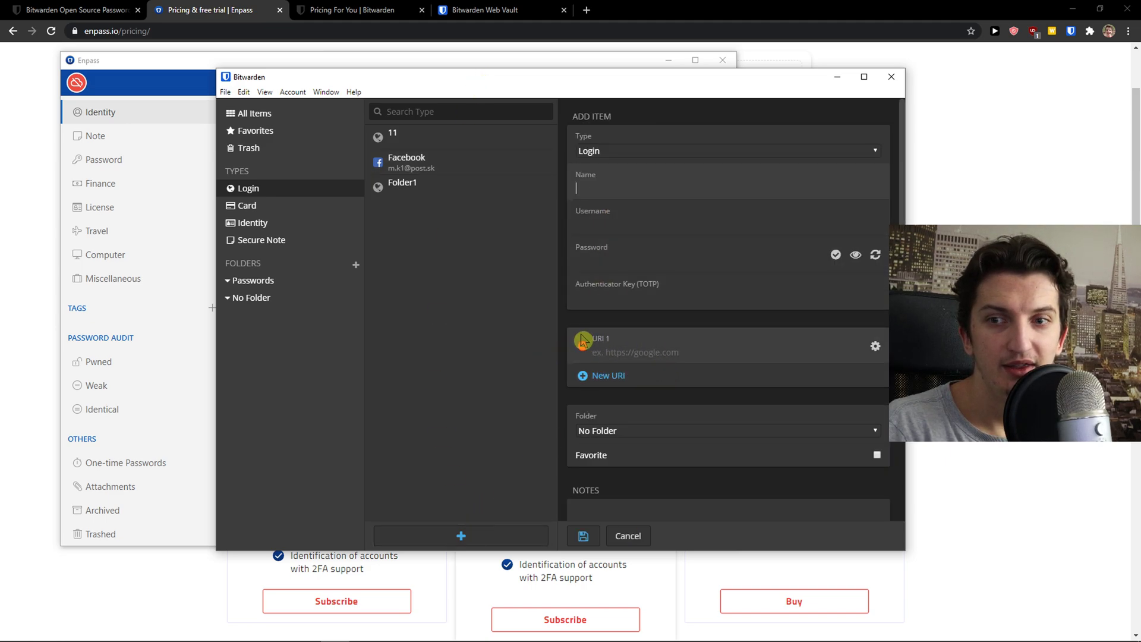
left_click(586, 11)
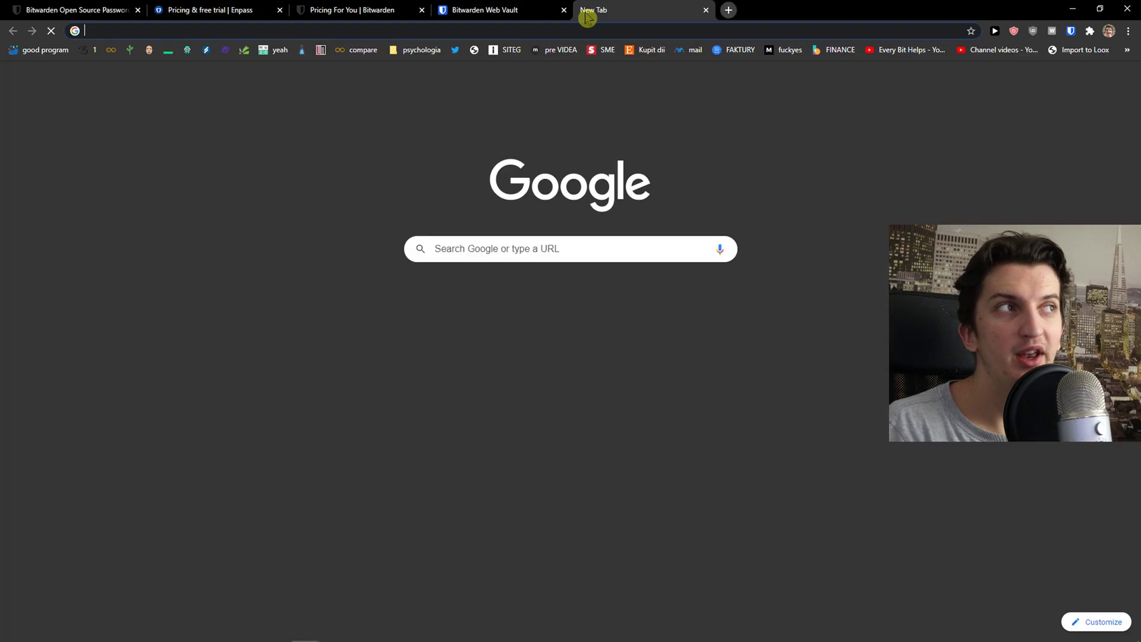
type("facebook.com")
key("Return")
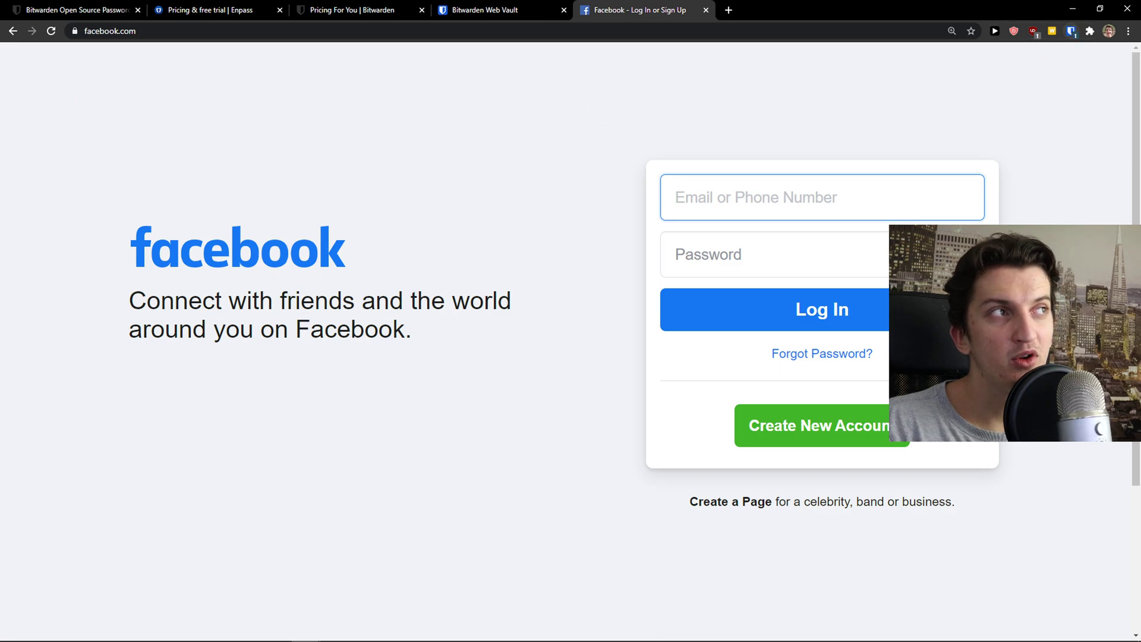
left_click(1072, 31)
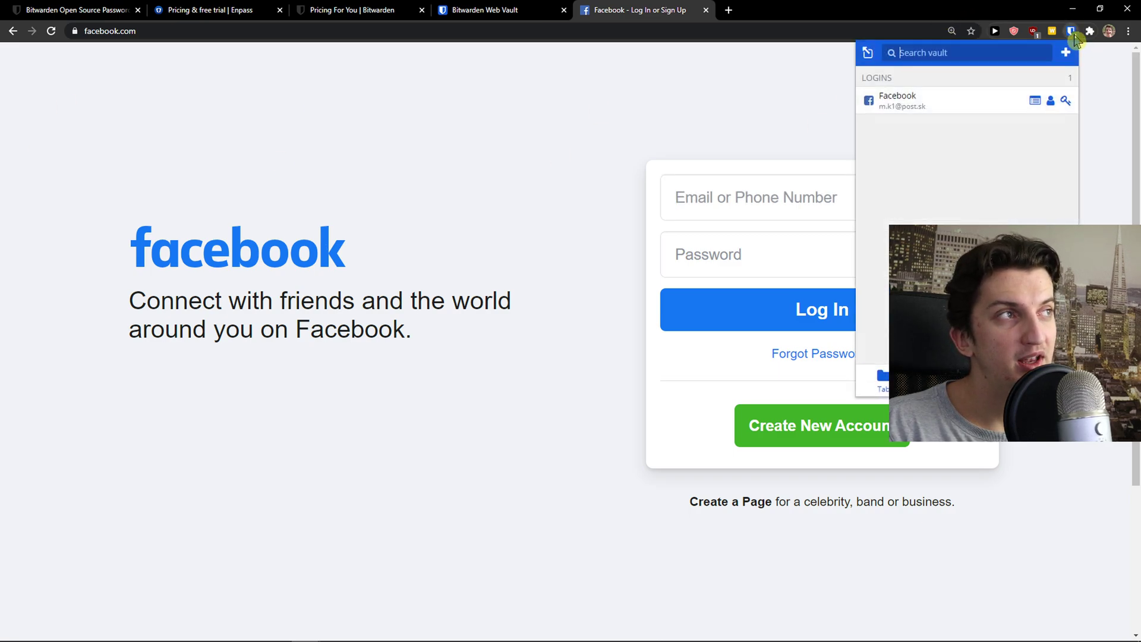
left_click(940, 105)
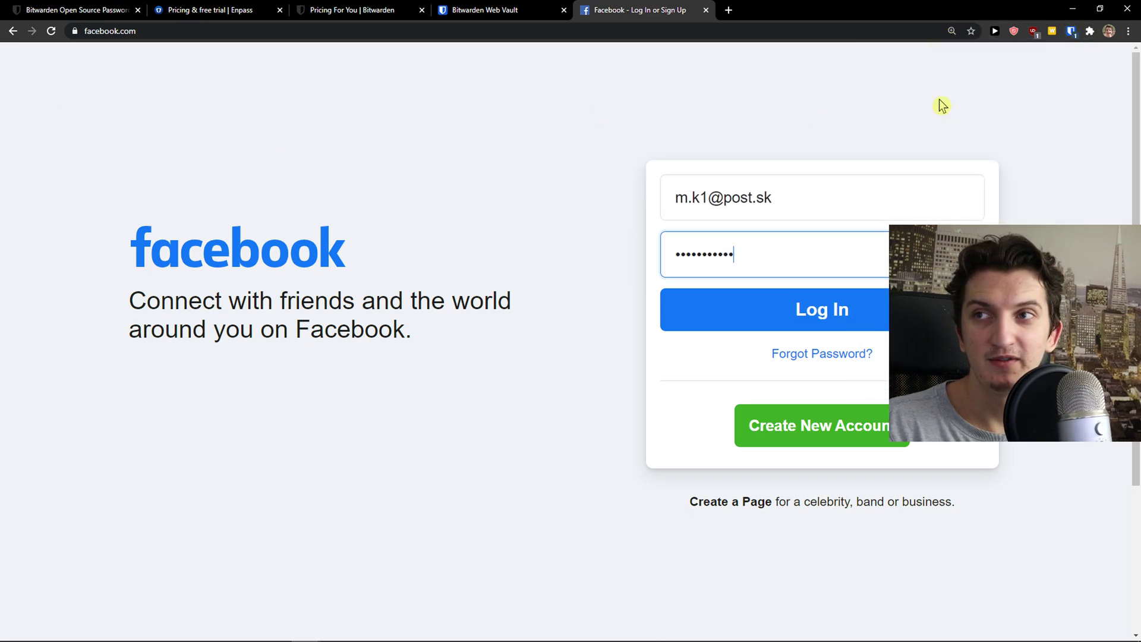
double_click(775, 254)
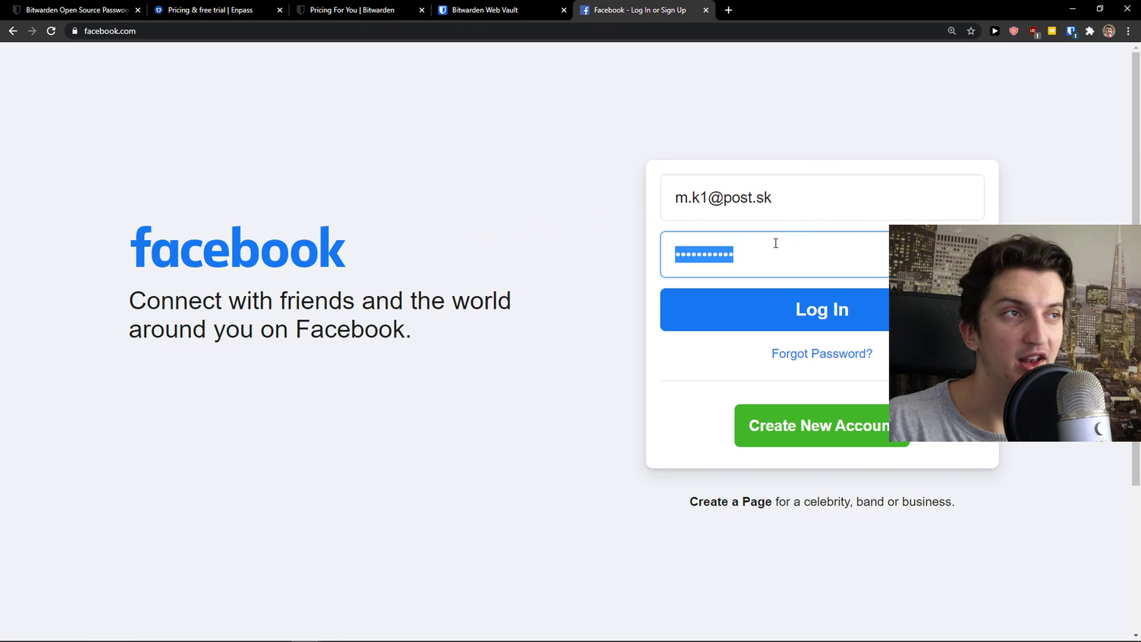
key("BackSpace")
left_click(793, 197)
key("ctrl+a")
key("BackSpace")
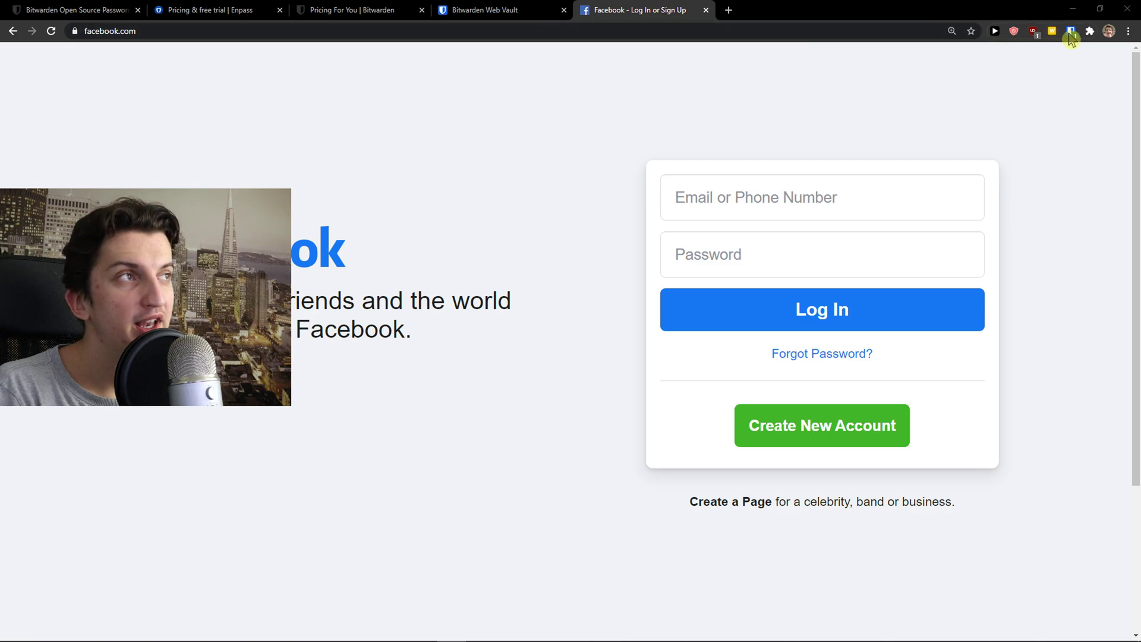
left_click(1071, 31)
left_click(1066, 53)
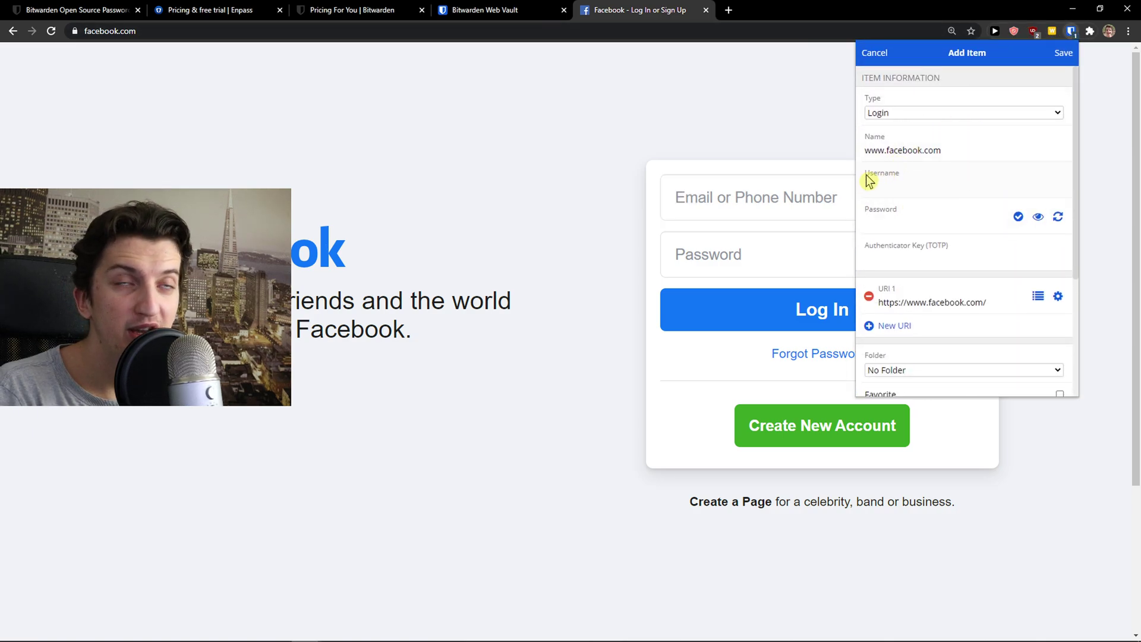
scroll(952, 196, "down", 1)
scroll(966, 173, "up", 1)
left_click(874, 53)
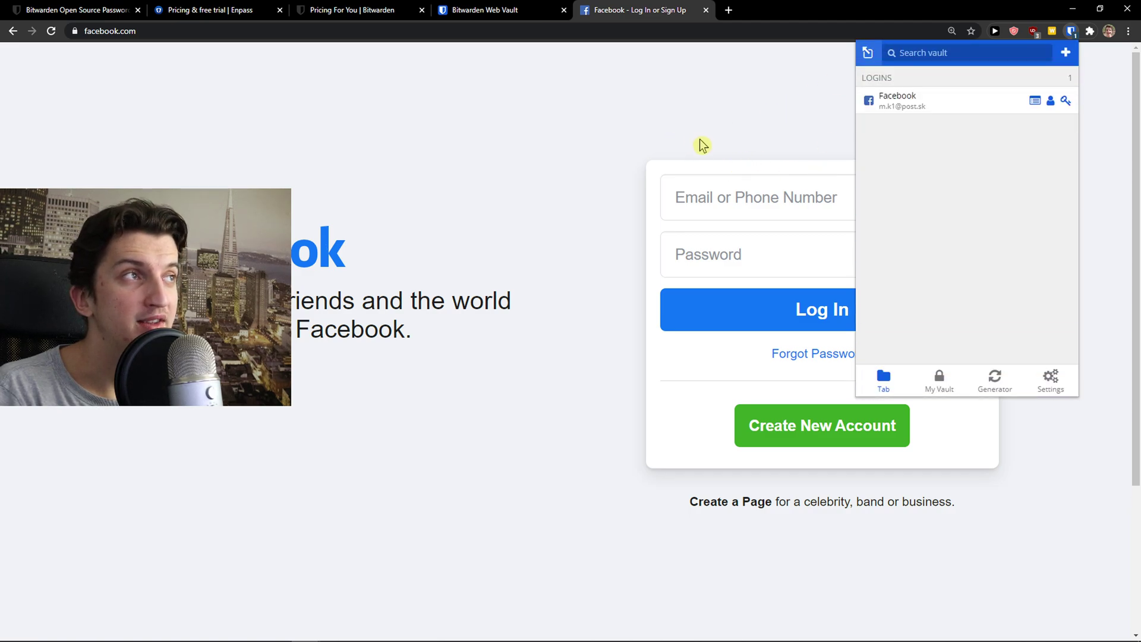
left_click(630, 143)
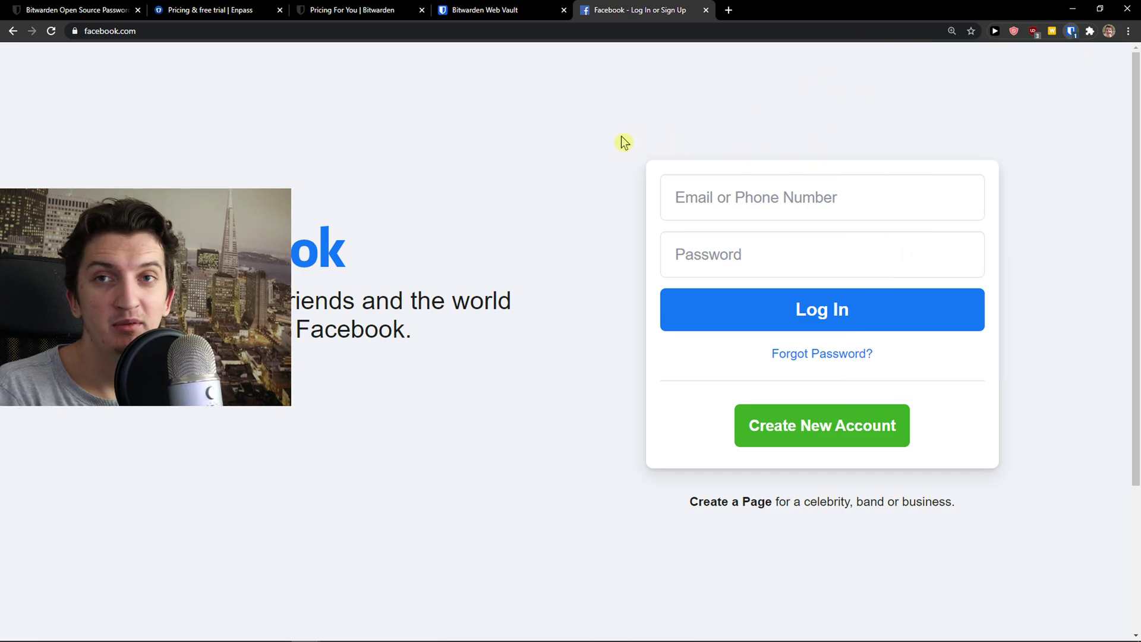
Pin the Enpass extension to the toolbar and pair it with the desktop app using the passcode.
left_click(1090, 32)
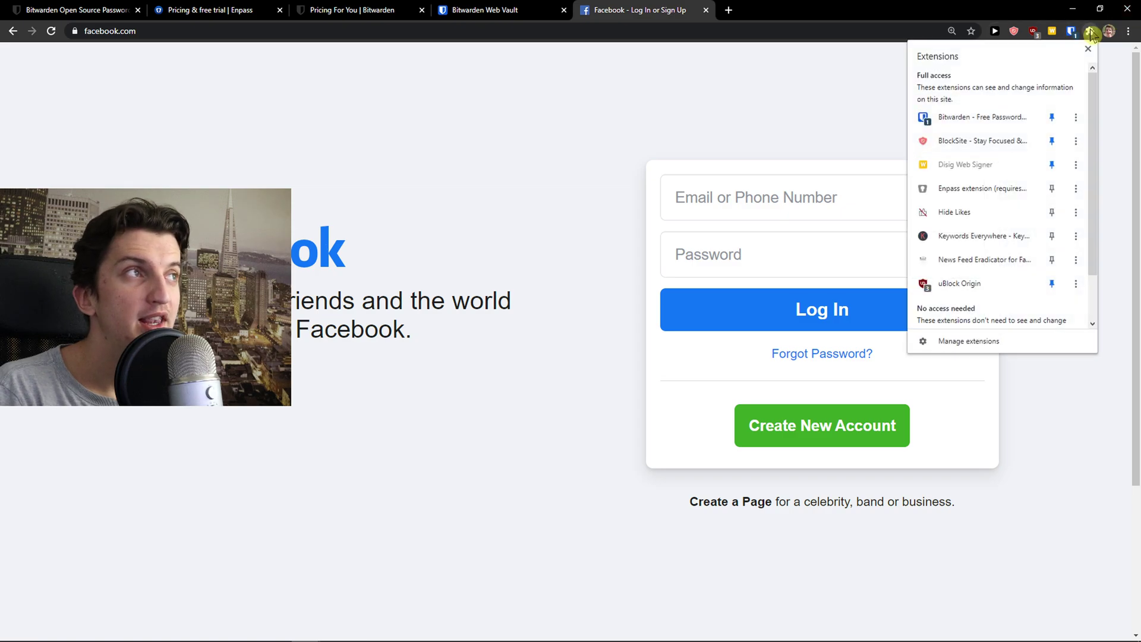
left_click(1052, 188)
left_click(1073, 33)
left_click(1071, 33)
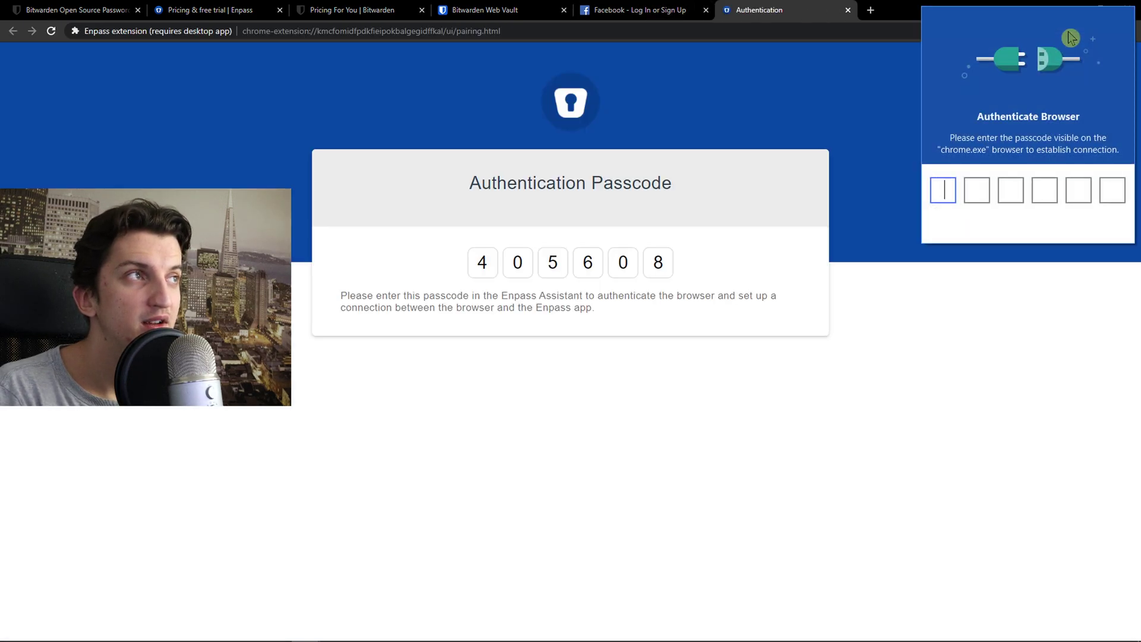
type("405608")
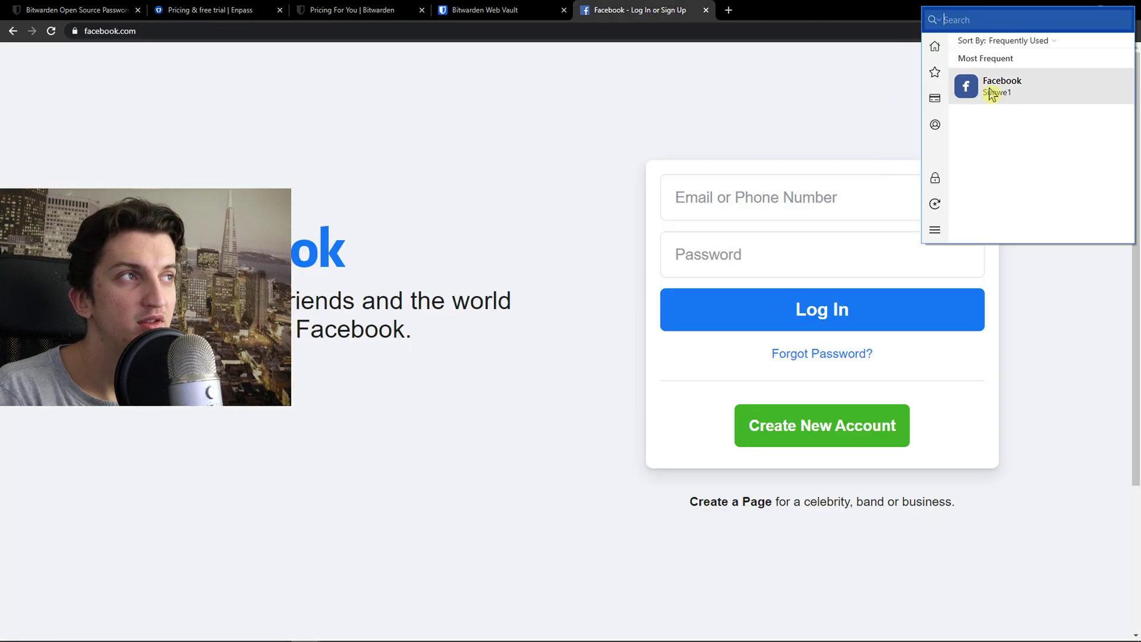
Browse Favorites and Credit Cards, then lock and unlock the vault with the master password.
left_click(935, 72)
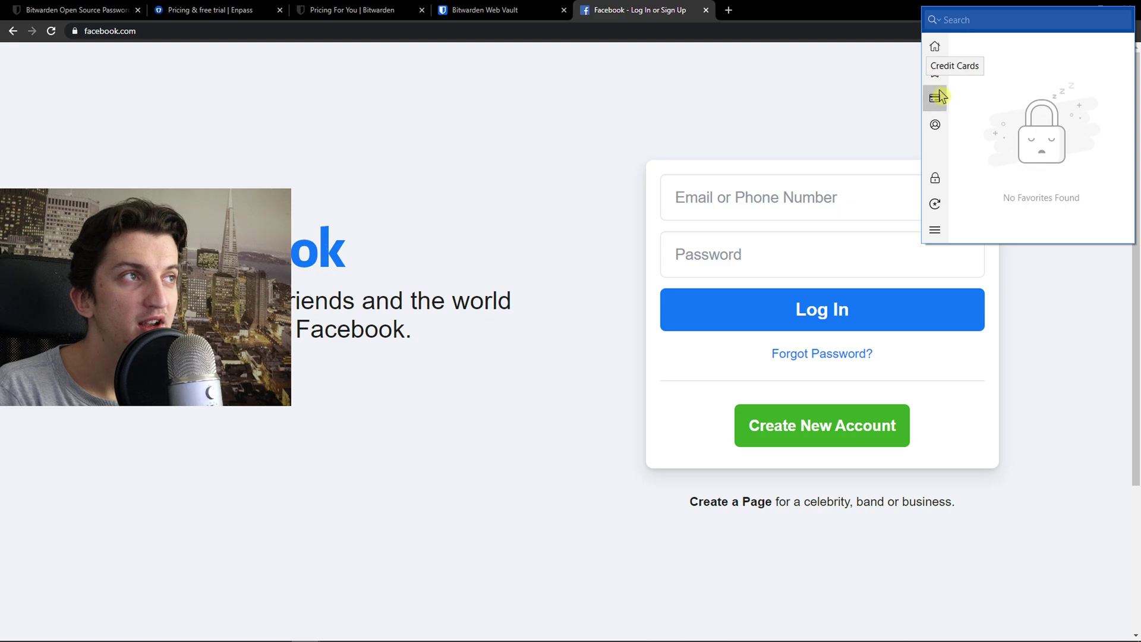
left_click(939, 106)
left_click(935, 178)
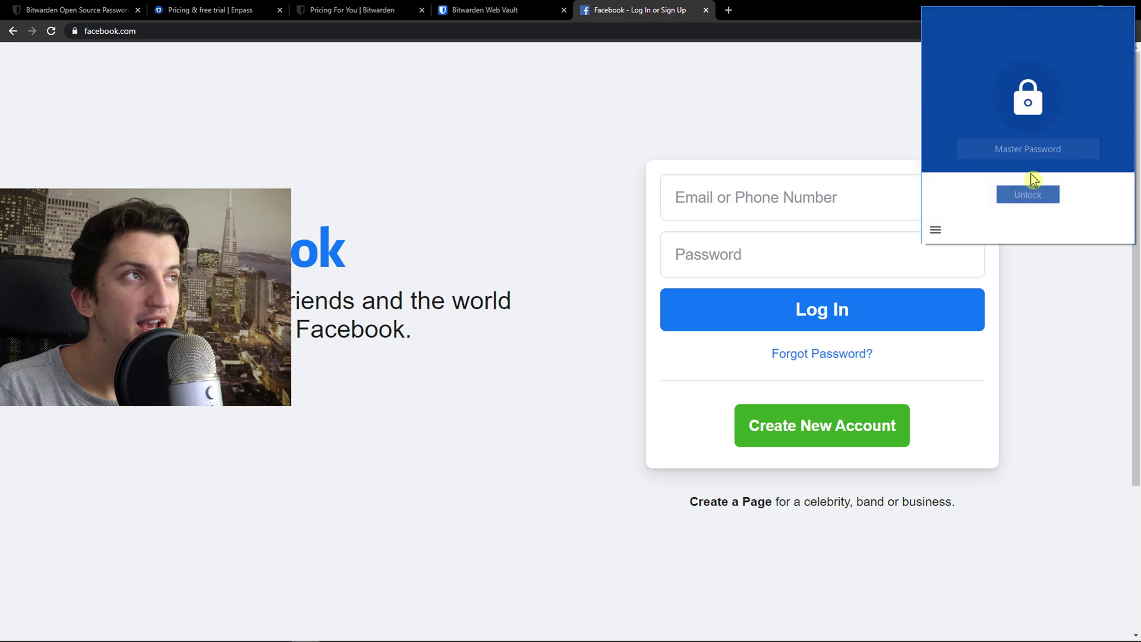
type("••••••••••")
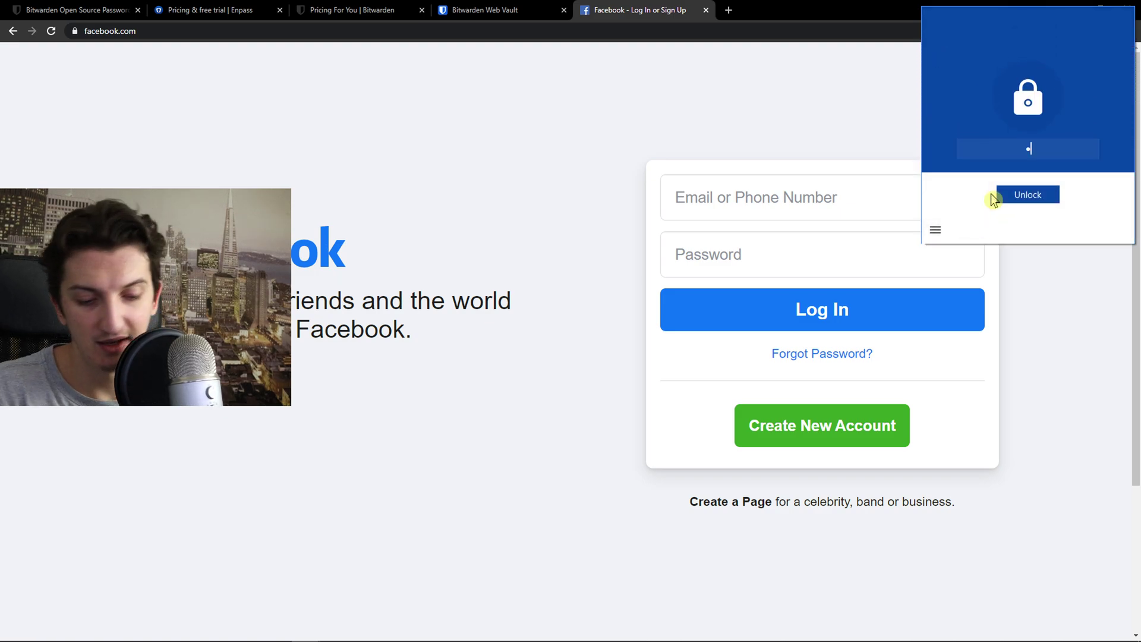
key("Return")
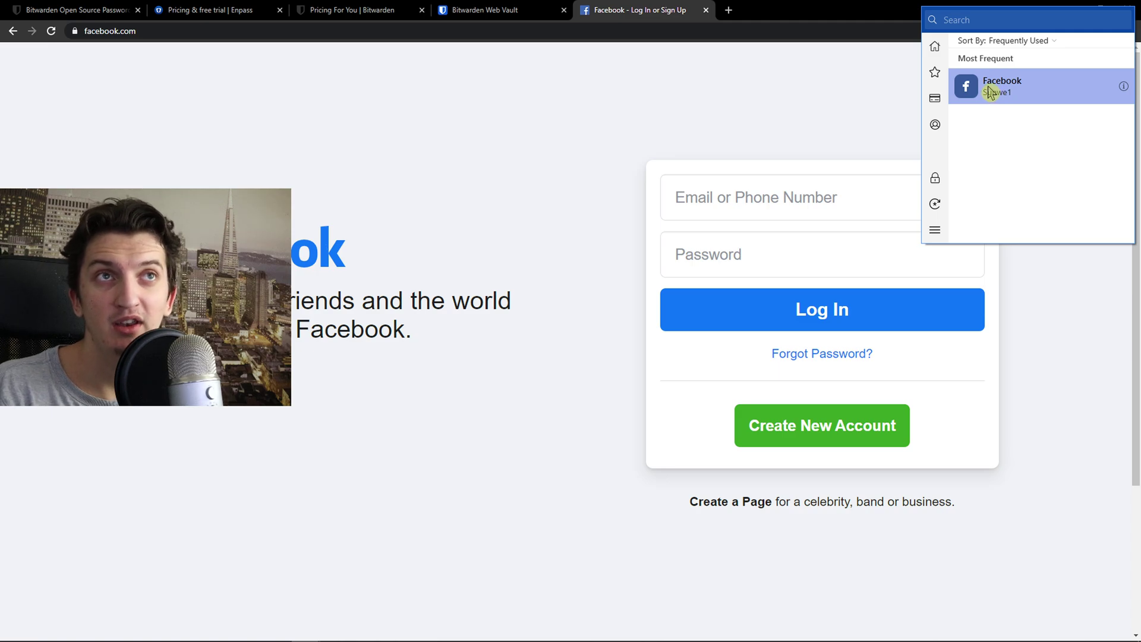
left_click(257, 7)
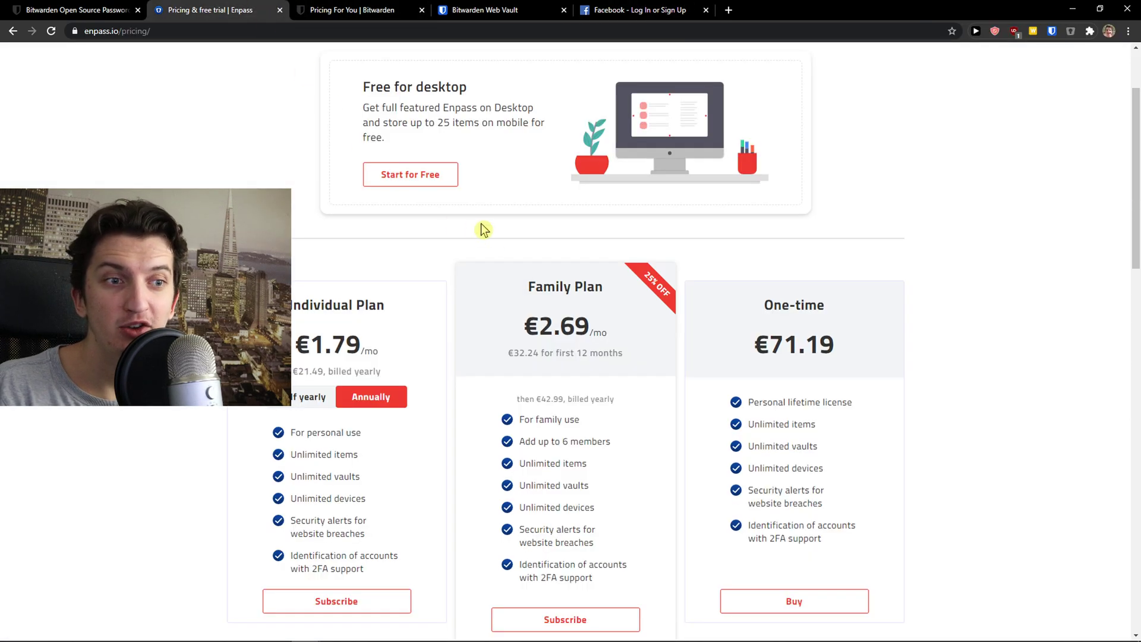
Move through the Web Vault and Bitwarden pricing tabs to the Facebook login page.
scroll(483, 232, "up", 2)
left_click(493, 6)
left_click(609, 9)
left_click(469, 9)
left_click(363, 7)
left_click(586, 9)
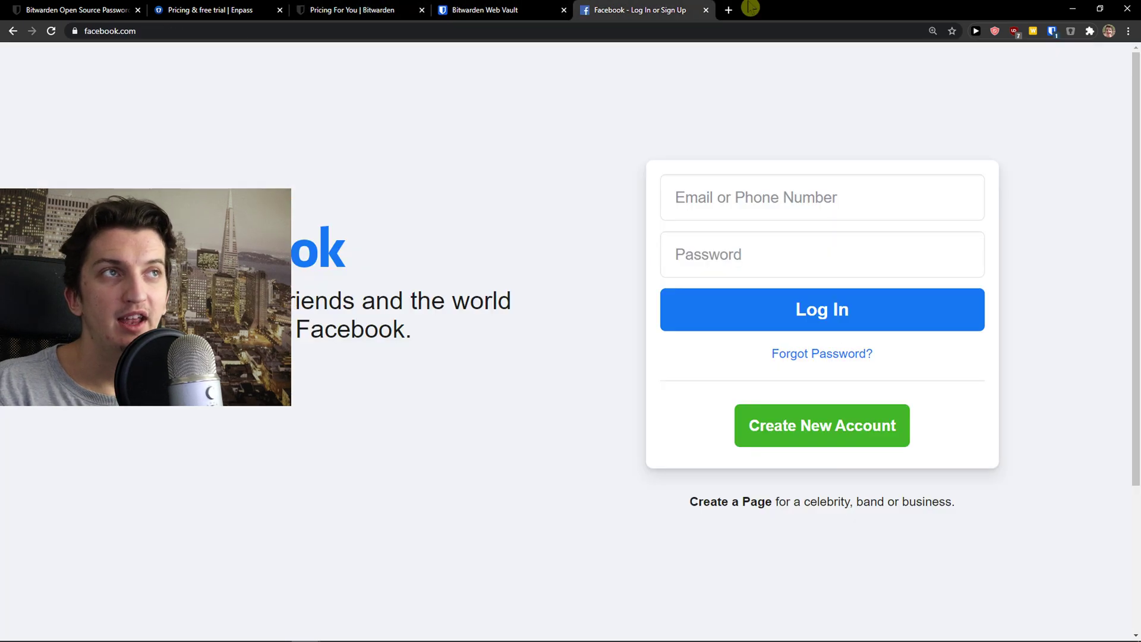
Reload Facebook, autofill the Facebook login from the Enpass extension, and submit it.
left_click(1072, 33)
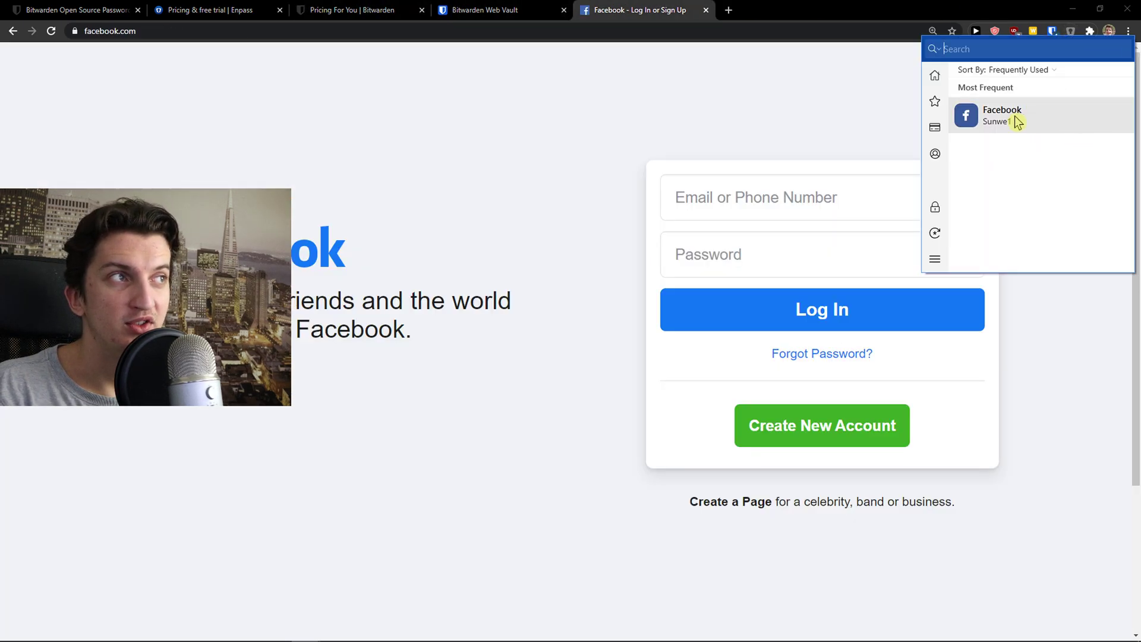
left_click(853, 196)
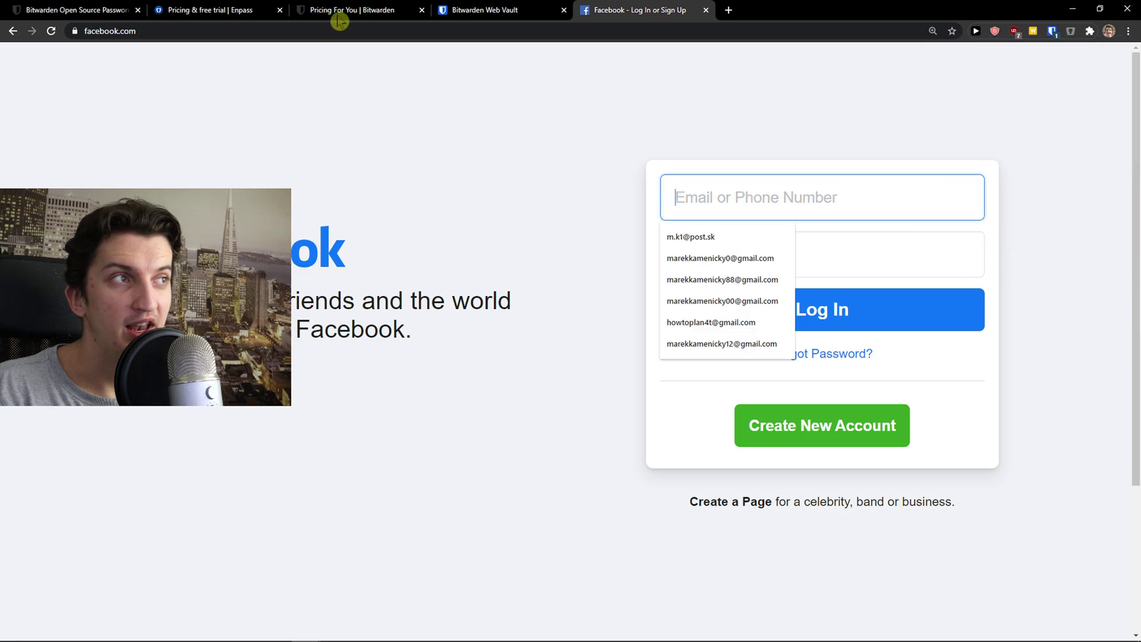
left_click(52, 31)
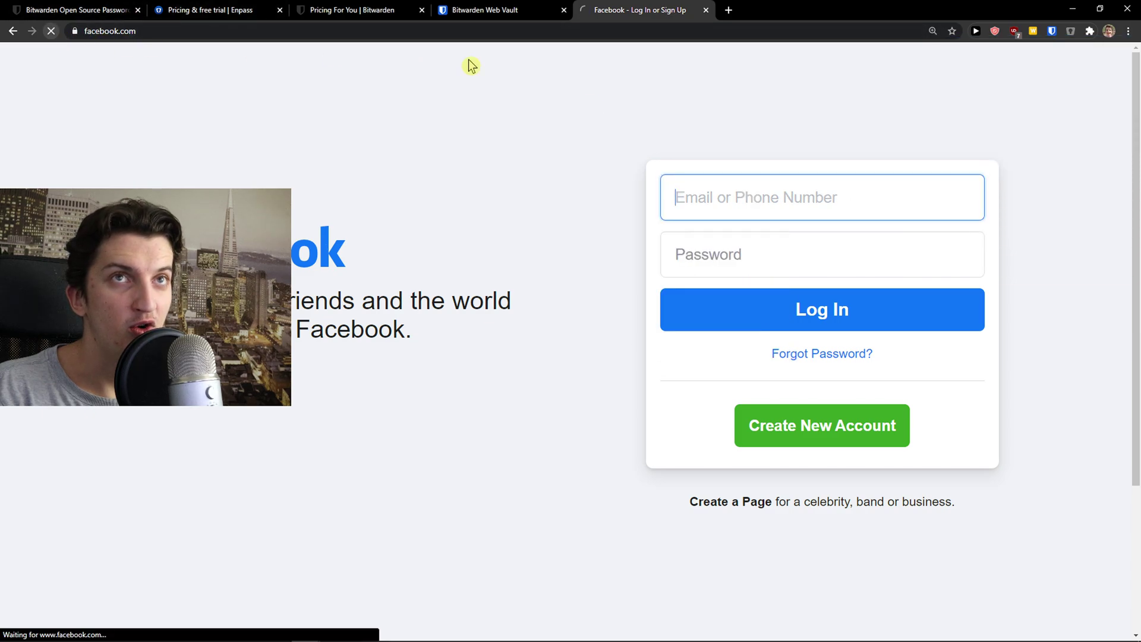
left_click(1077, 34)
left_click(1036, 111)
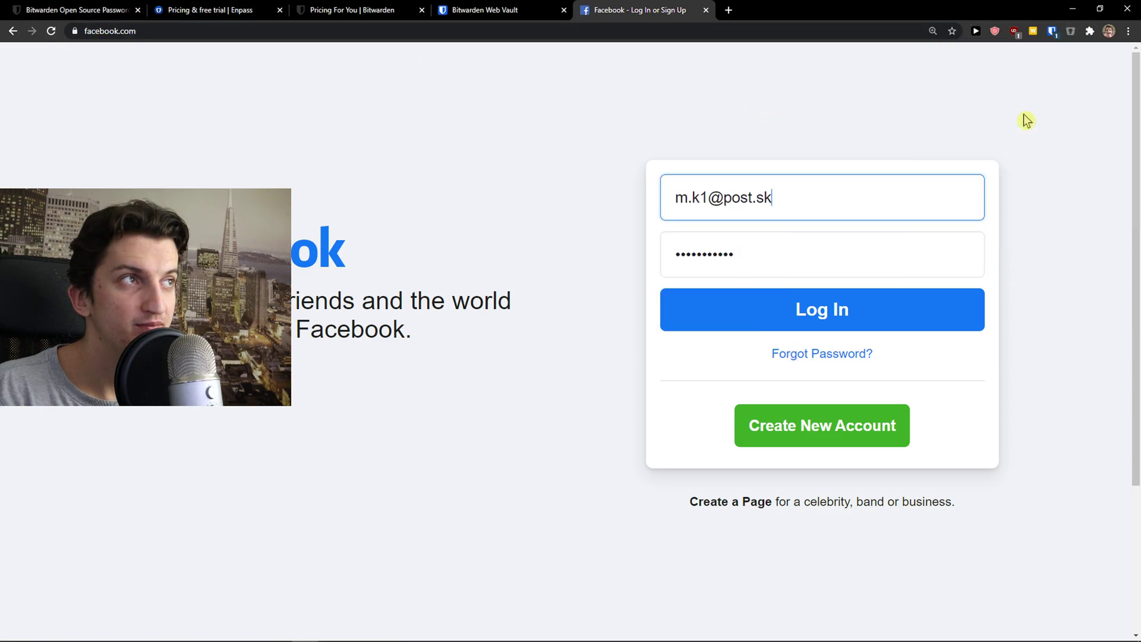
key("Return")
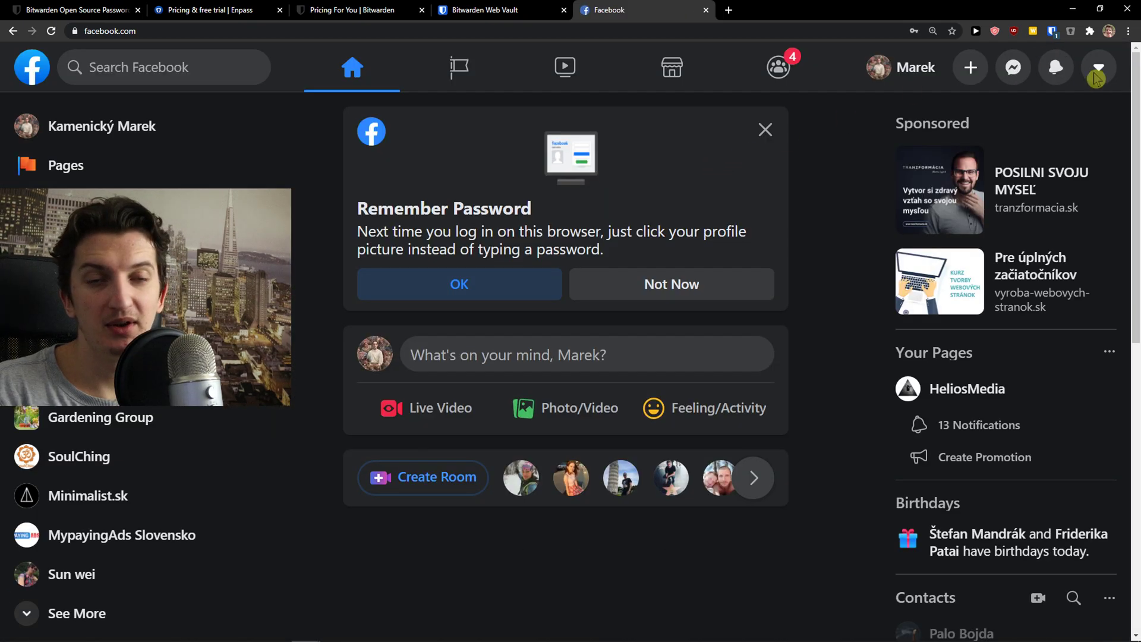
In the Web Vault tab, search for 'enpass chrome ex' to reach the Enpass extension listing.
left_click(1097, 70)
left_click(792, 337)
left_click(510, 8)
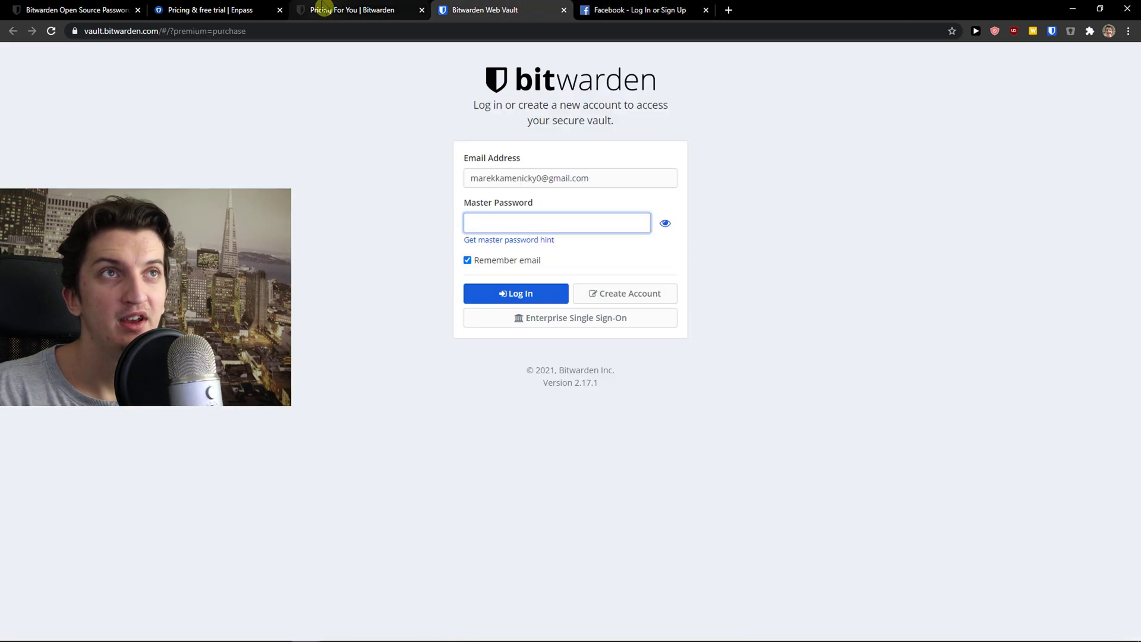
left_click(439, 35)
type("em")
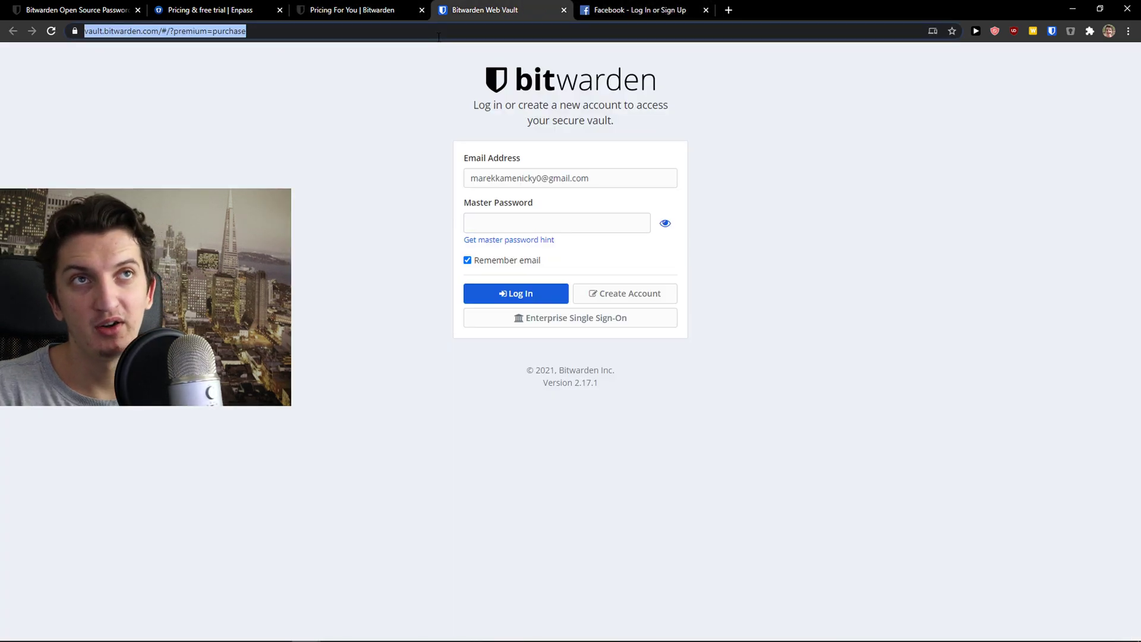
key("BackSpace")
key("BackSpace")
type("npas")
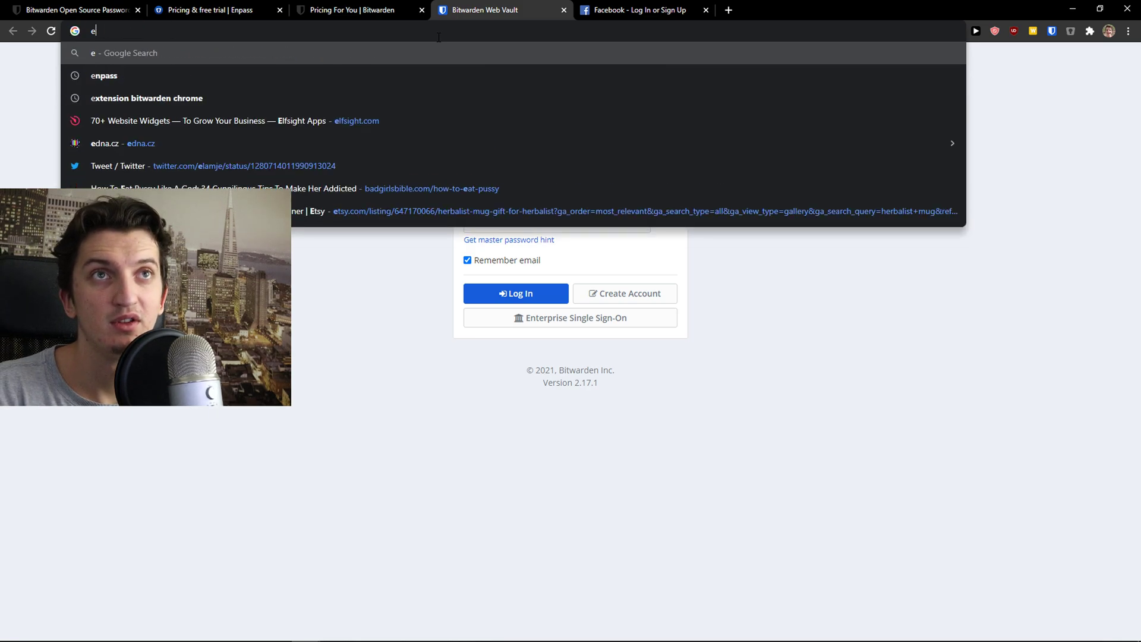
type("s chrome ex")
key("Return")
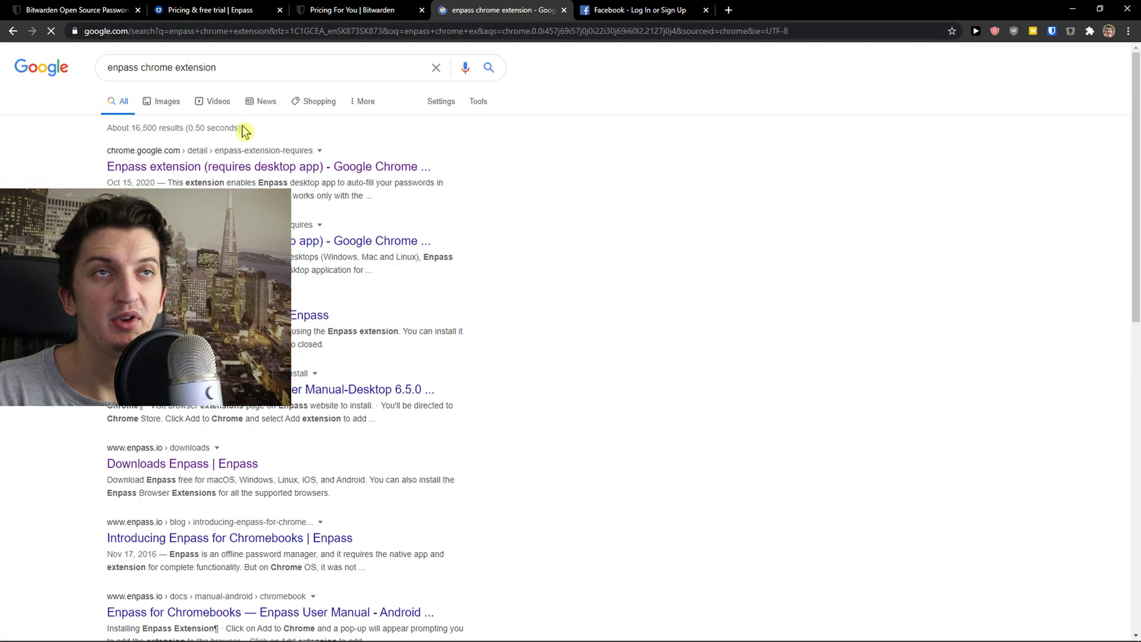
In the Facebook tab, search for 'bitwarden extension chrome'.
left_click(612, 10)
left_click(608, 30)
type("bit")
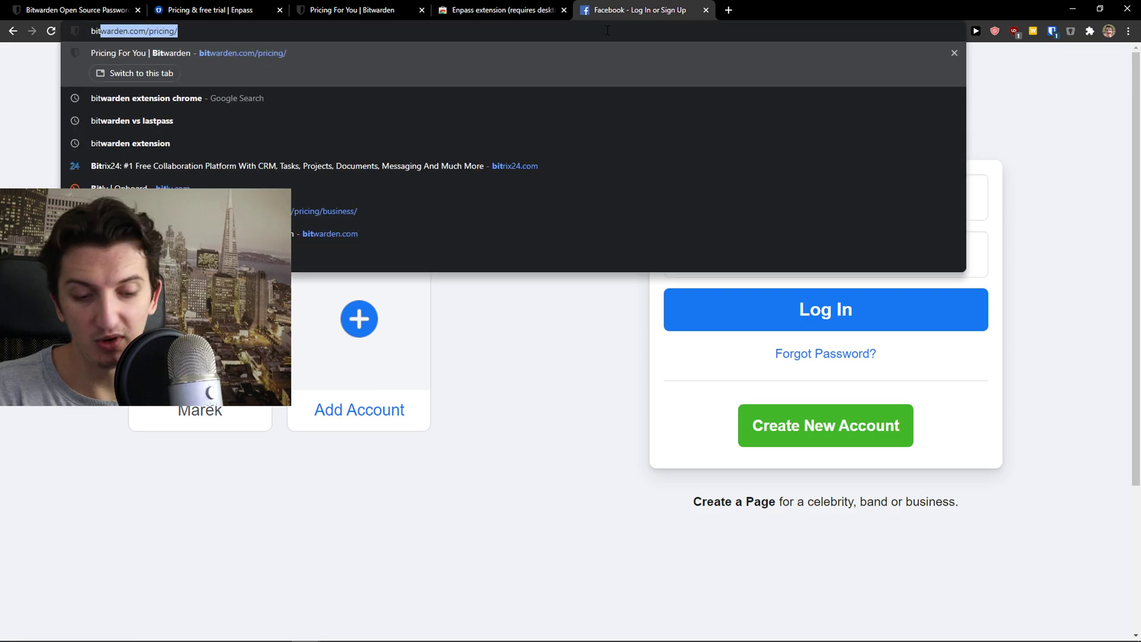
type("warde")
key("Down")
key("Return")
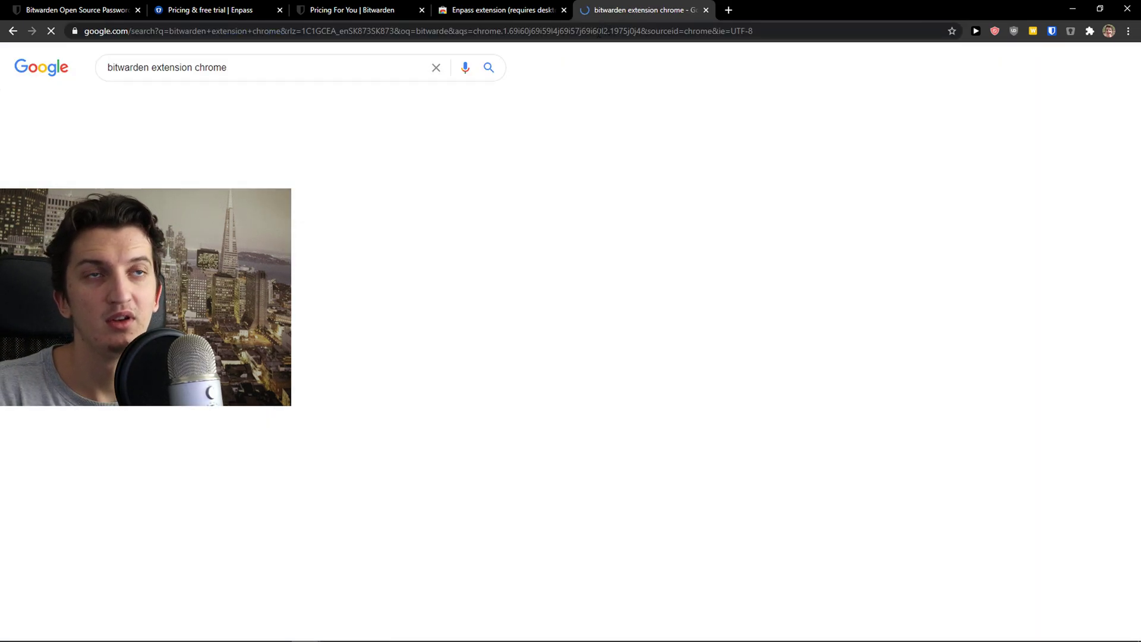
View the Bitwarden store listing's 4.8 rating from 2,061 reviews, briefly comparing the Enpass listing.
left_click(148, 166)
left_click(506, 10)
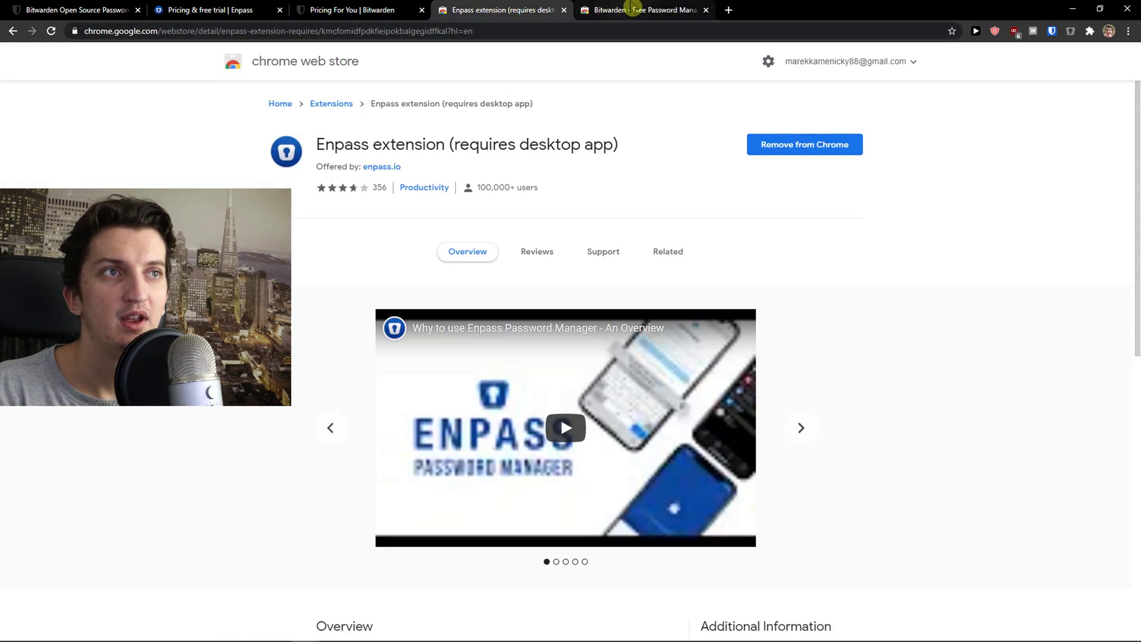
left_click(614, 8)
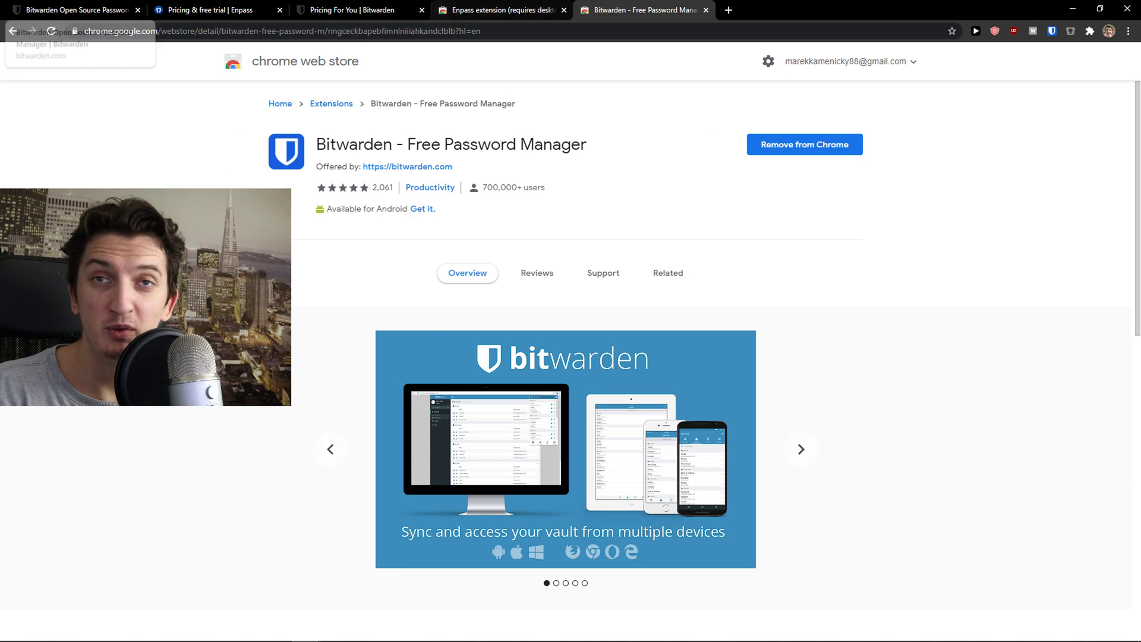
mouse_move(352, 190)
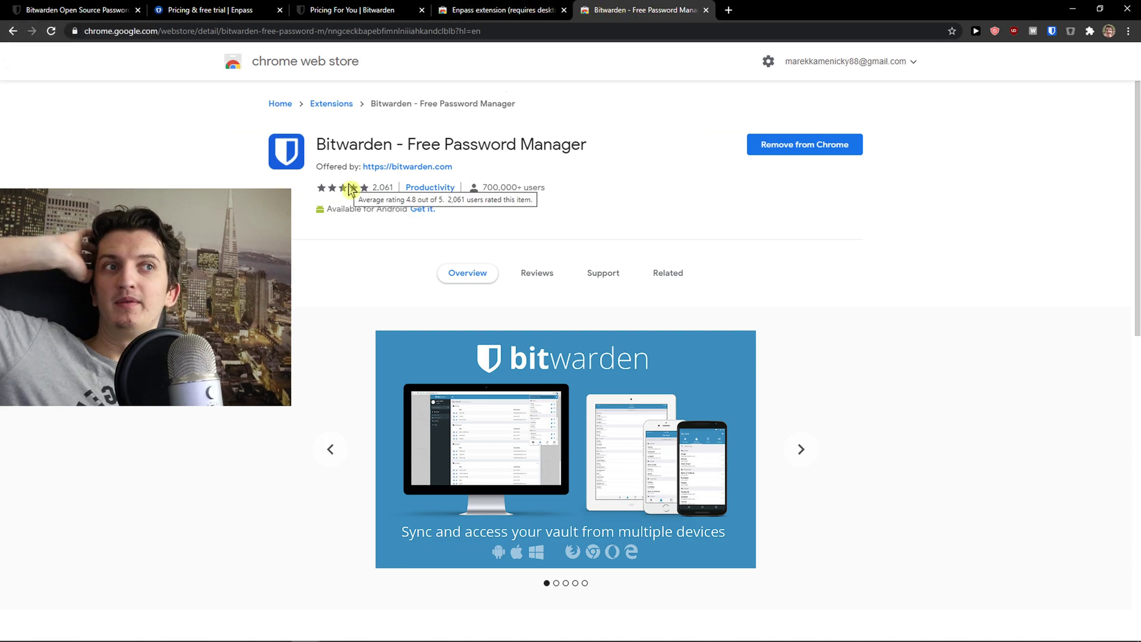